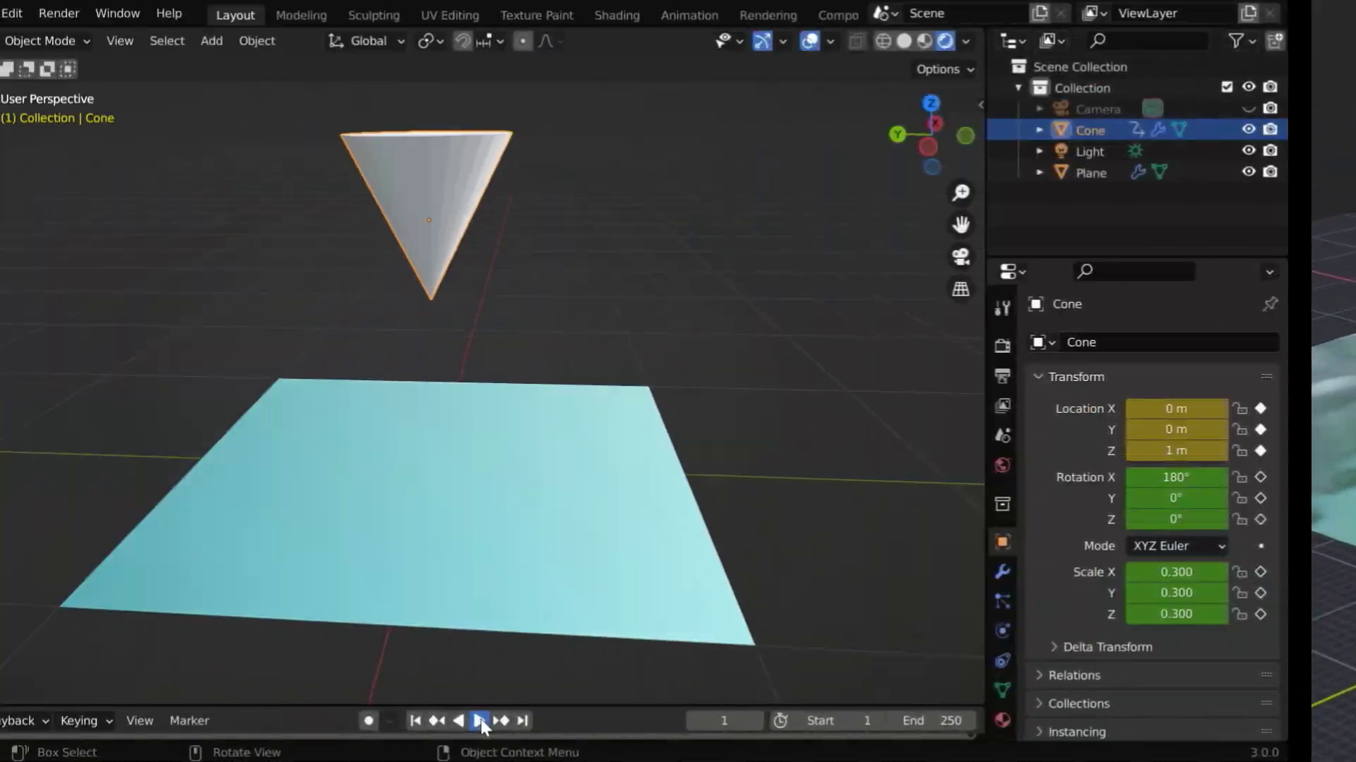
Play the animation of the inverted cone above the plane.
{"action": "left_click", "coordinate": [542, 720]}
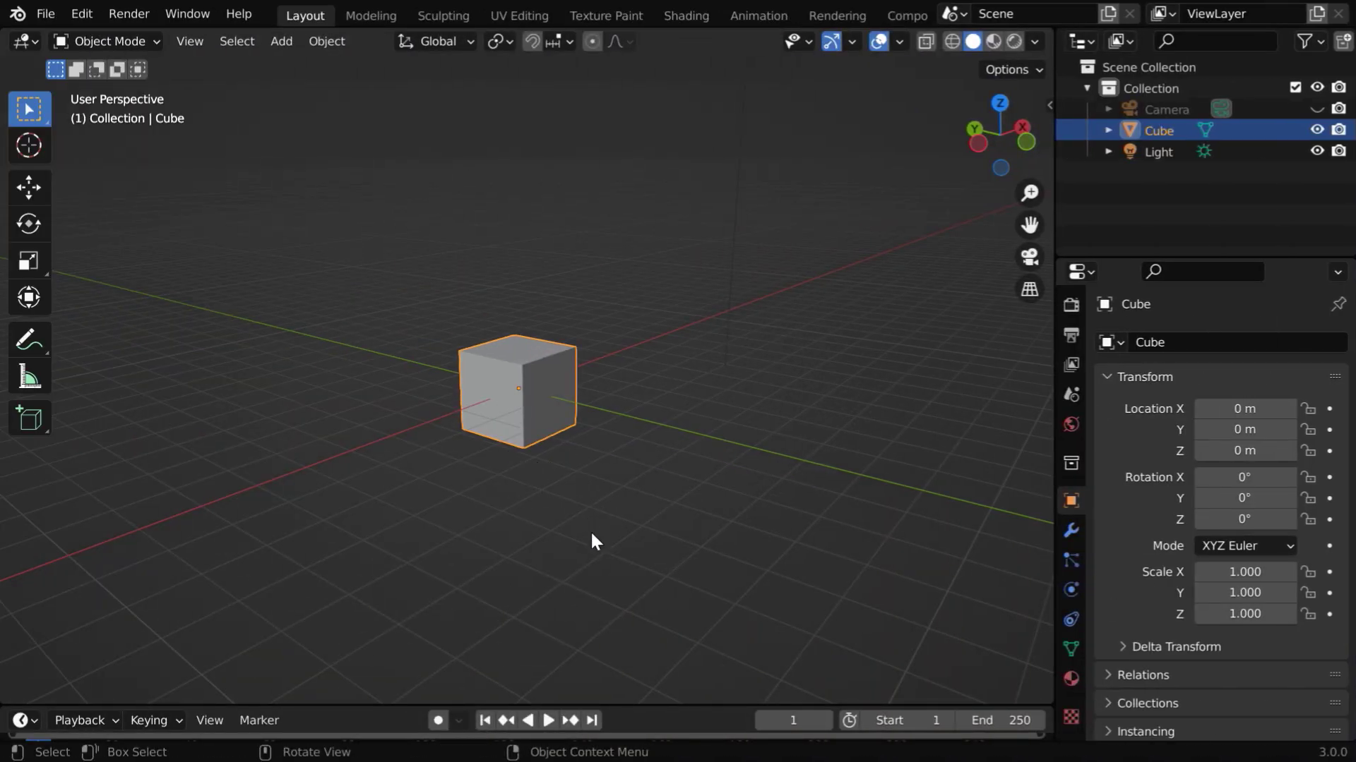
Flatten the default cube by setting its Z scale to 0.1.
{"action": "middle_click_drag", "start_coordinate": [603, 544], "coordinate": [583, 471], "text": "ctrl"}
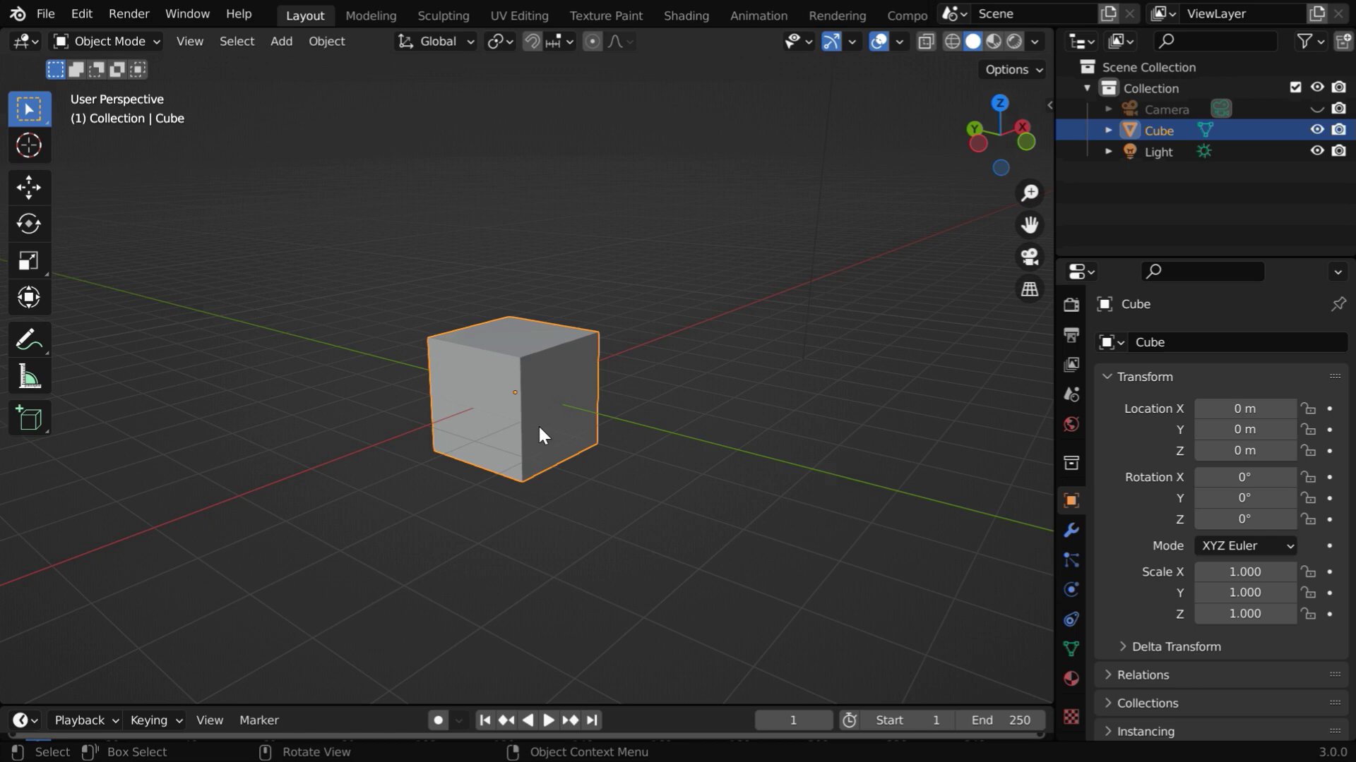
{"action": "left_click", "coordinate": [1247, 614]}
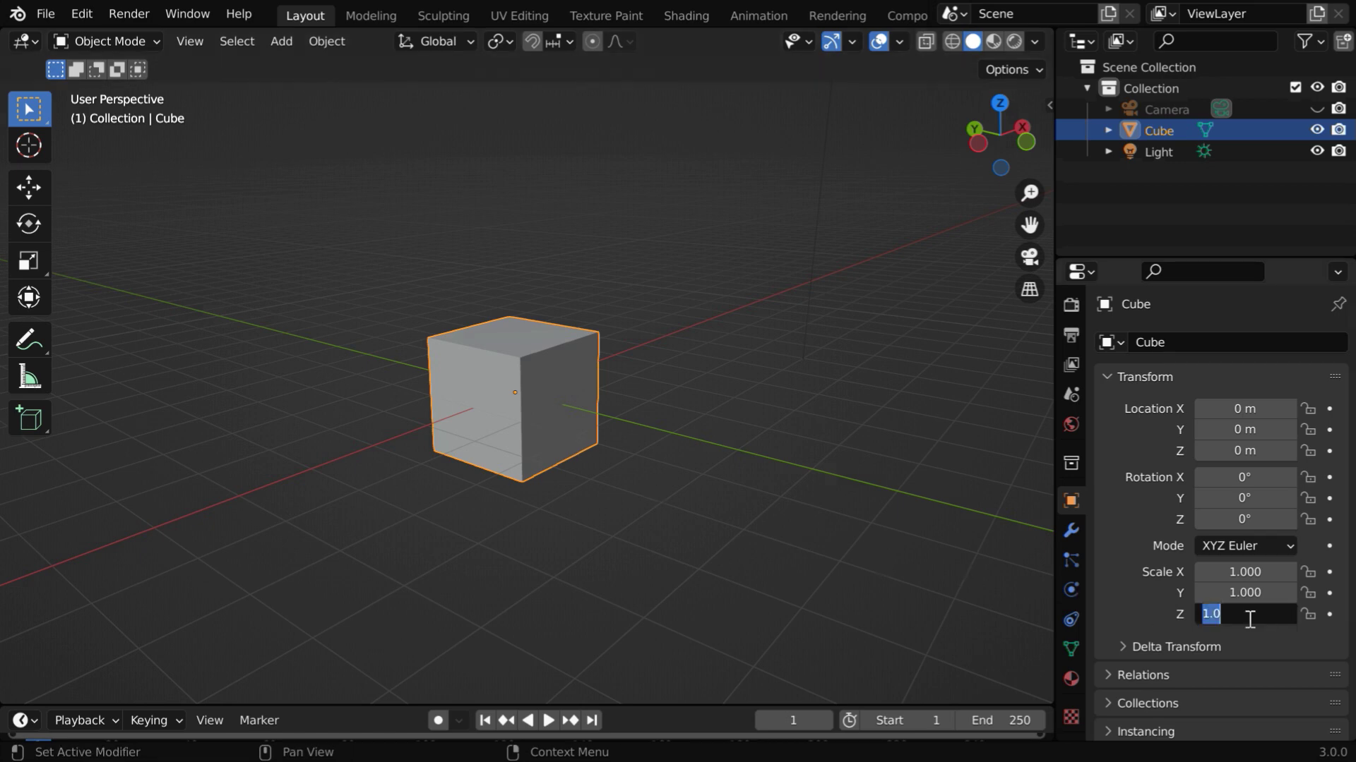
{"action": "key", "text": "BackSpace"}
{"action": "type", "text": ".1"}
{"action": "key", "text": "Return"}
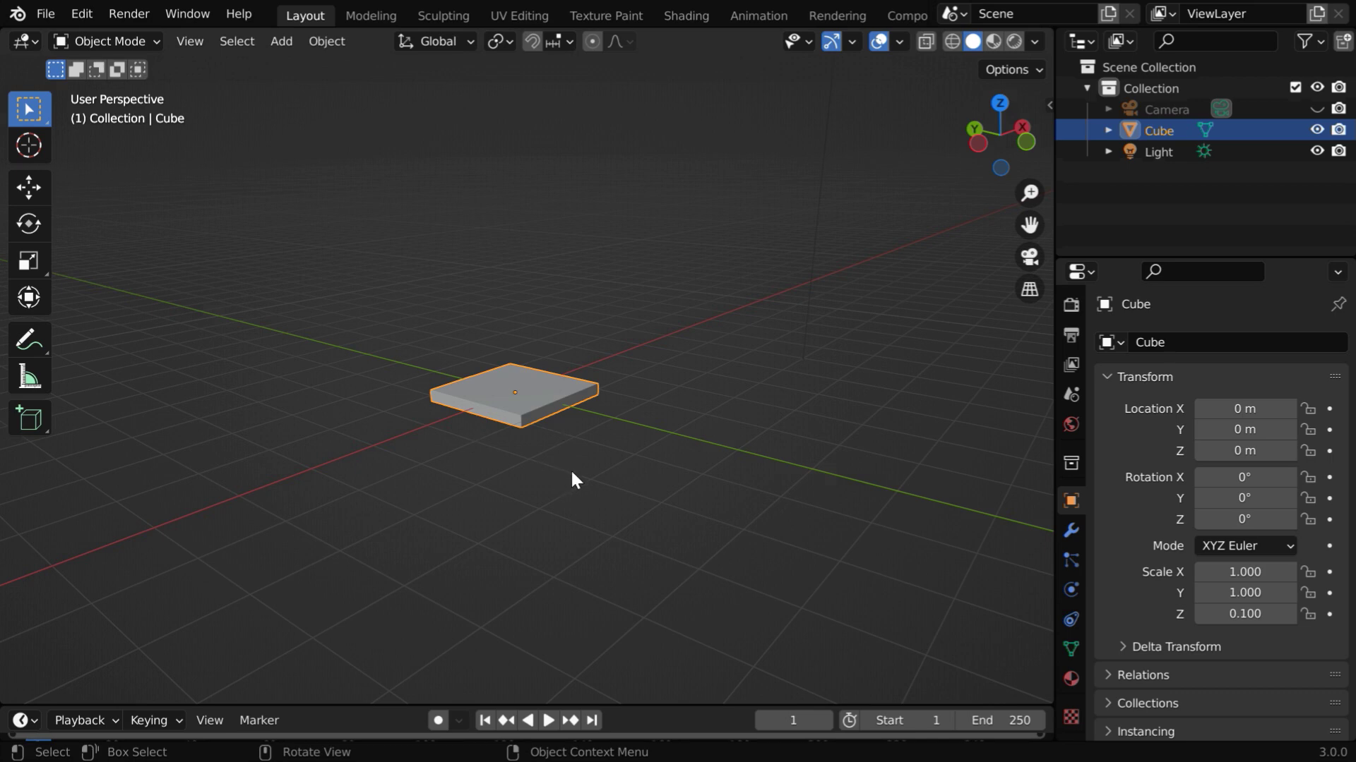
Add an emitter particle system to the flattened cube and preview its emission in the viewport.
{"action": "mouse_move", "coordinate": [571, 473]}
{"action": "middle_mouse_down"}
{"action": "mouse_move", "coordinate": [614, 484]}
{"action": "mouse_move", "coordinate": [583, 472]}
{"action": "middle_mouse_up"}
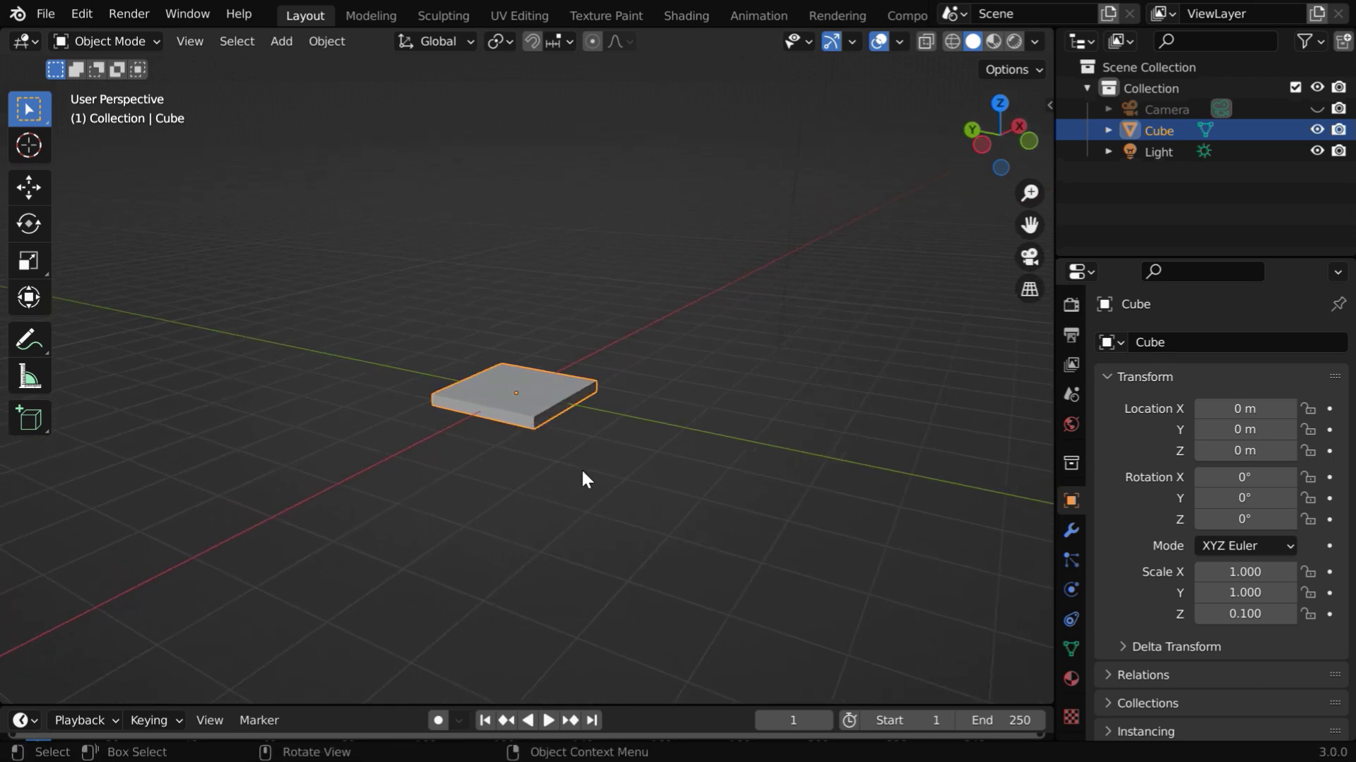
{"action": "left_click", "coordinate": [1071, 560]}
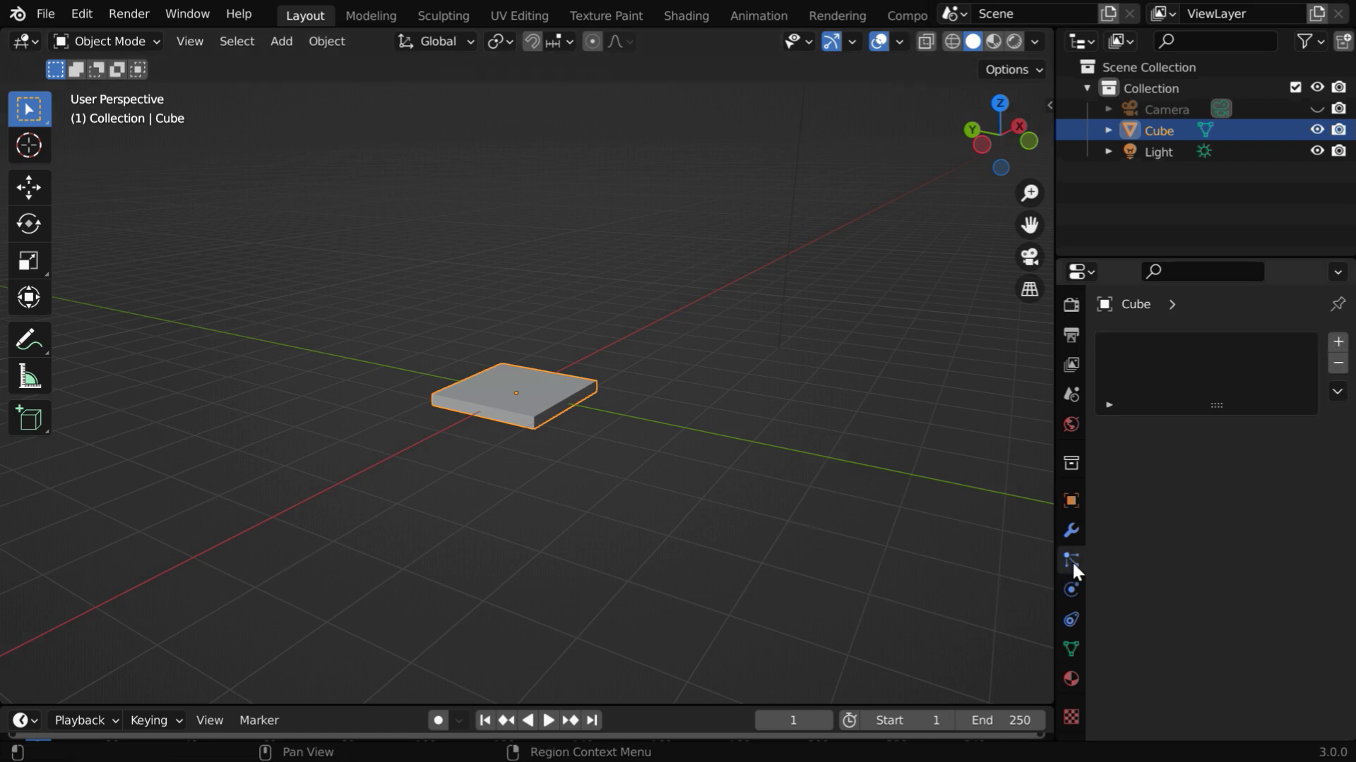
{"action": "left_click", "coordinate": [1338, 344]}
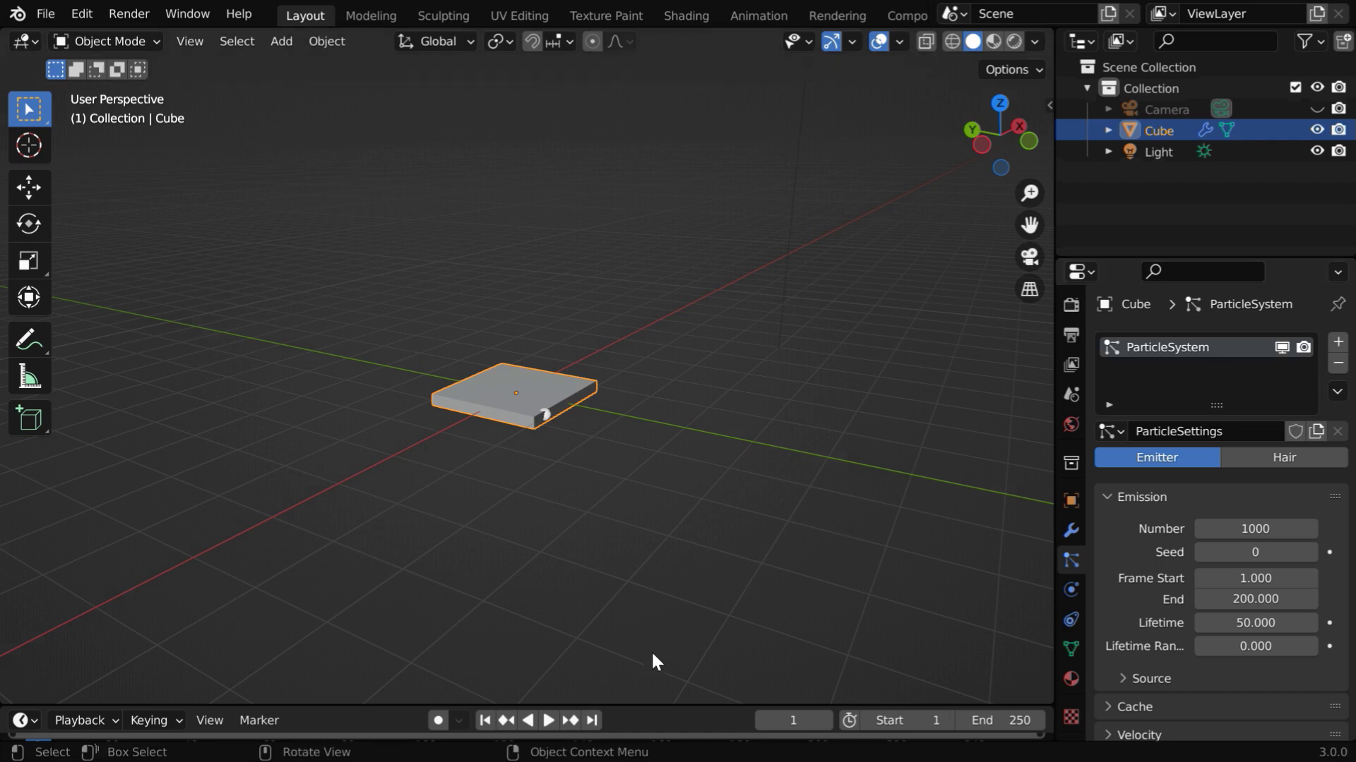
{"action": "left_click", "coordinate": [547, 720]}
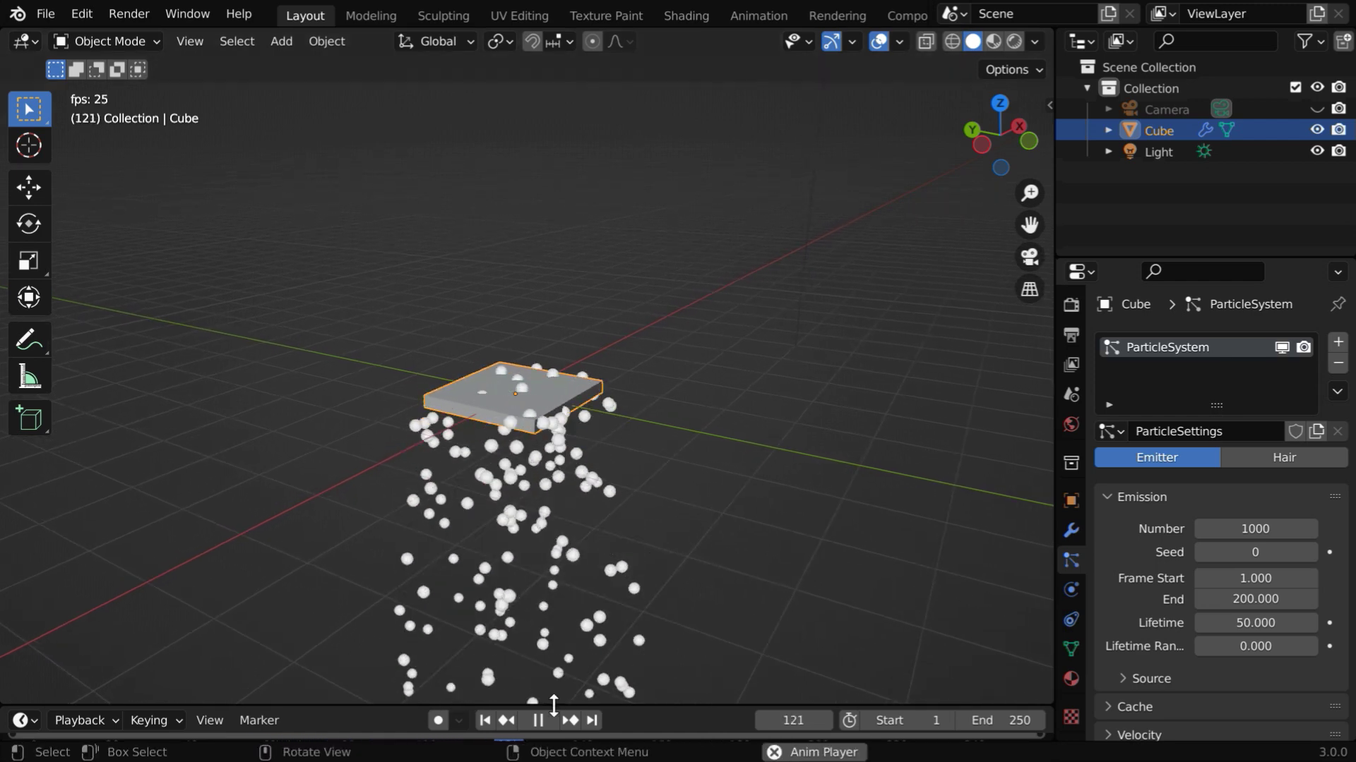
{"action": "left_click", "coordinate": [537, 720]}
Extend the timeline's end frame to 1000 and set the particle emission's end frame to 1000.
{"action": "left_click", "coordinate": [1015, 720]}
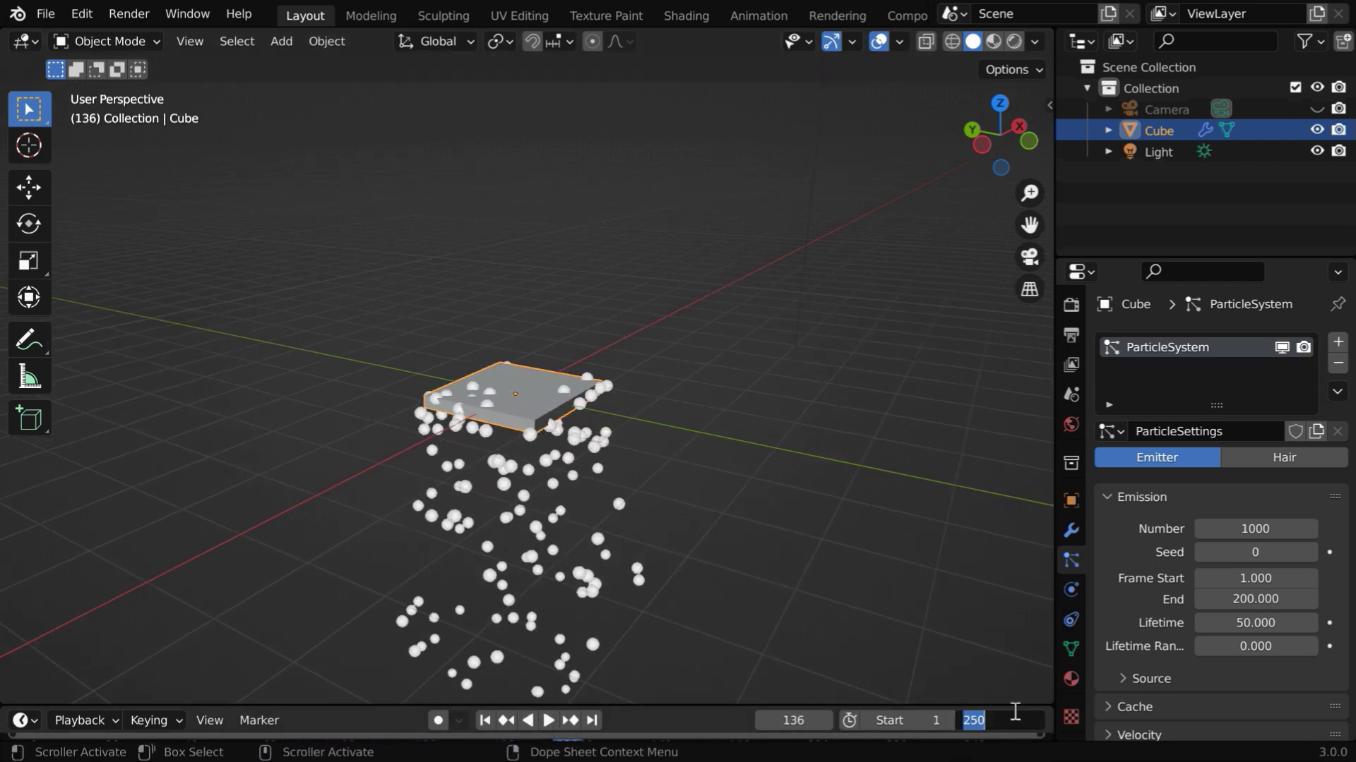
{"action": "type", "text": "1000"}
{"action": "key", "text": "Return"}
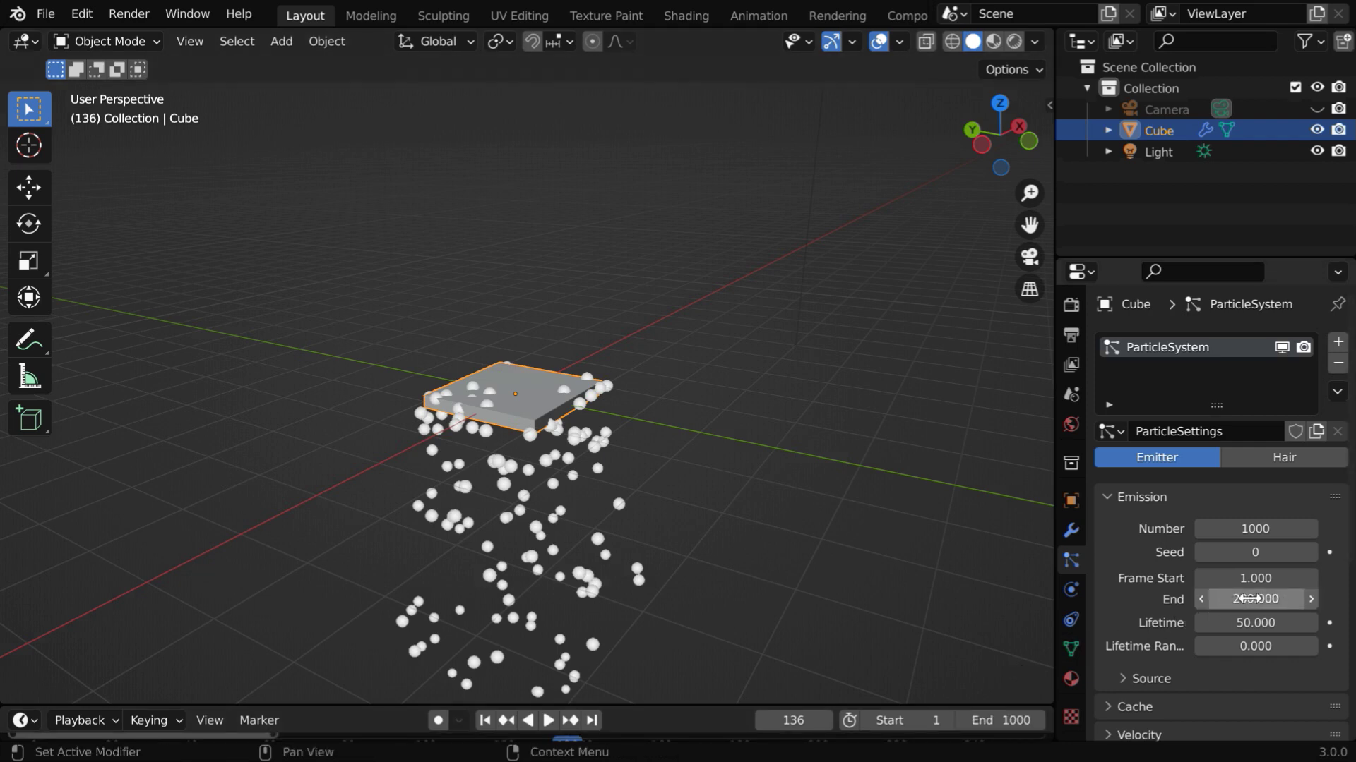
{"action": "left_click", "coordinate": [1273, 601]}
{"action": "type", "text": "1000"}
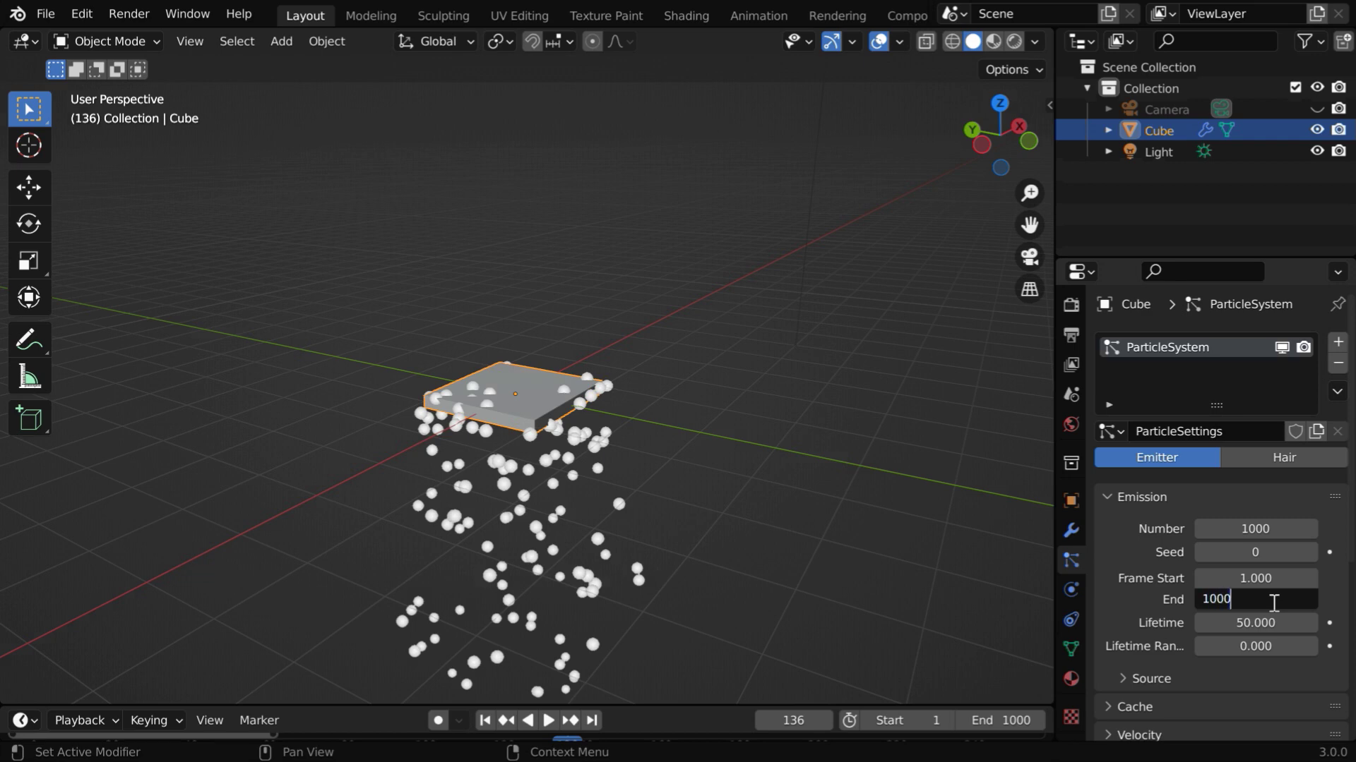
{"action": "key", "text": "Return"}
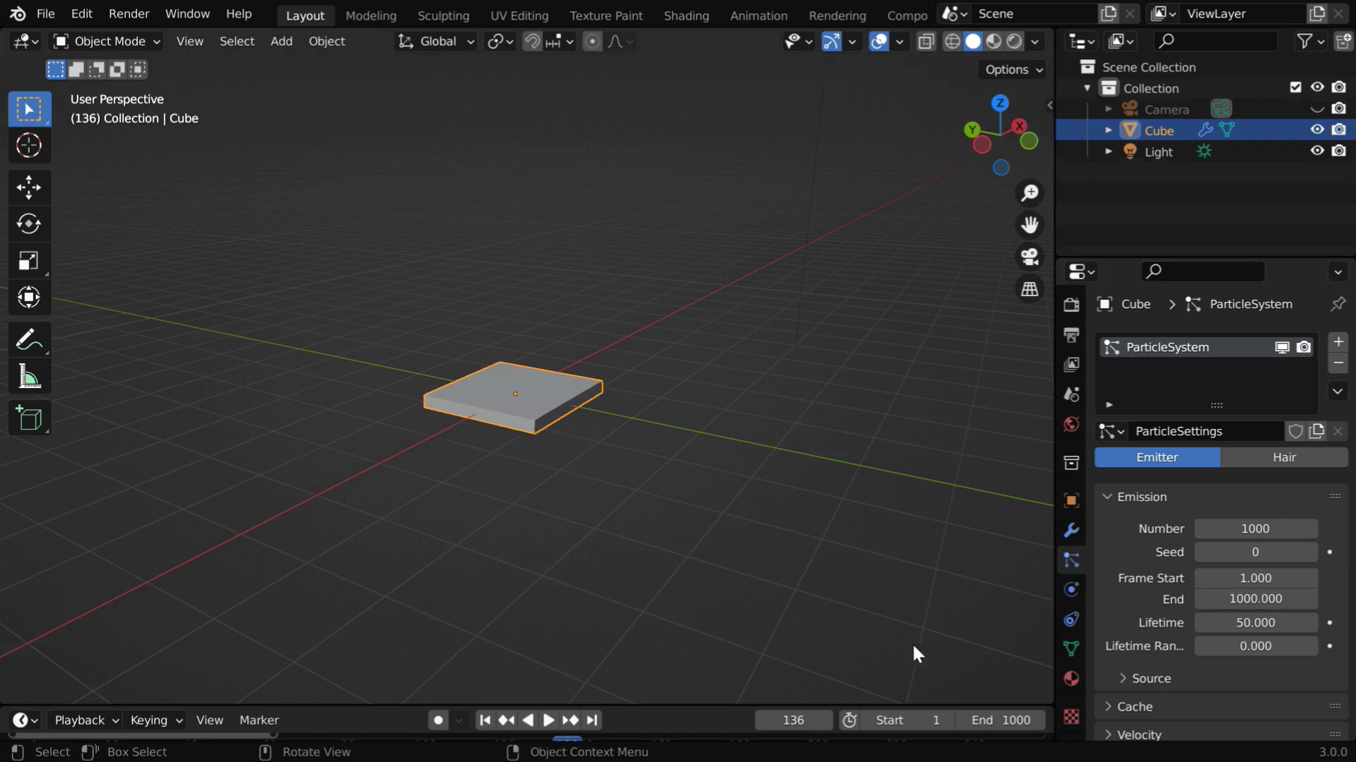
Play back the particle emission and observe the particles falling from the flattened cube.
{"action": "left_click", "coordinate": [548, 720]}
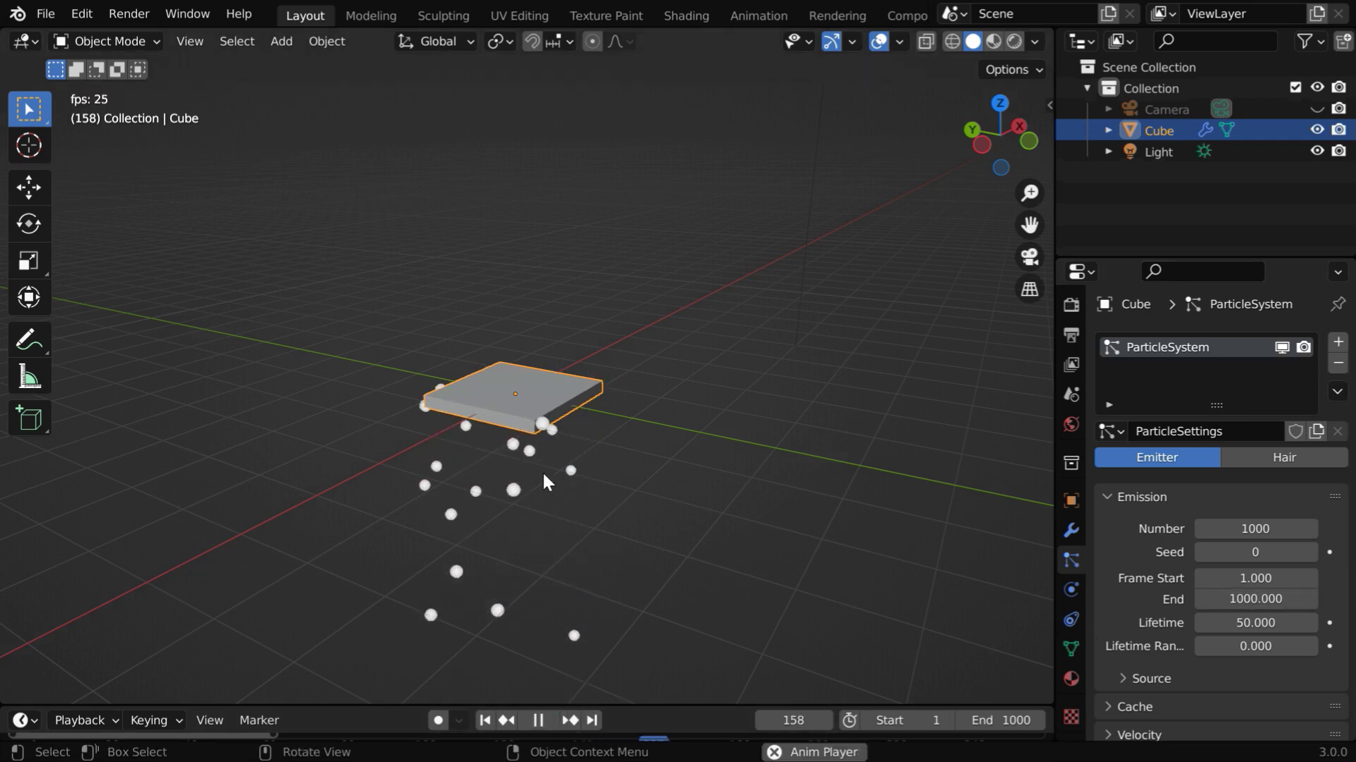
{"action": "middle_click_drag", "start_coordinate": [611, 567], "coordinate": [560, 643]}
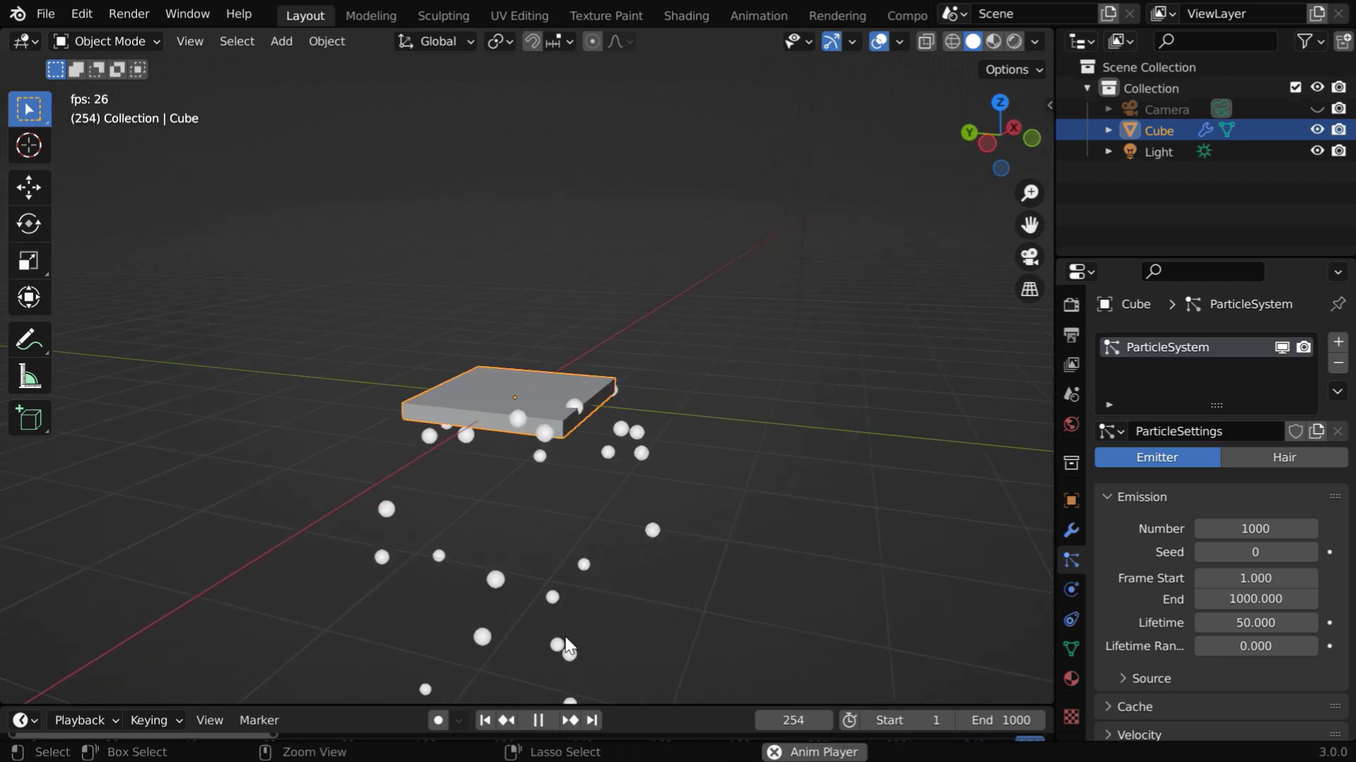
{"action": "left_click", "coordinate": [538, 720]}
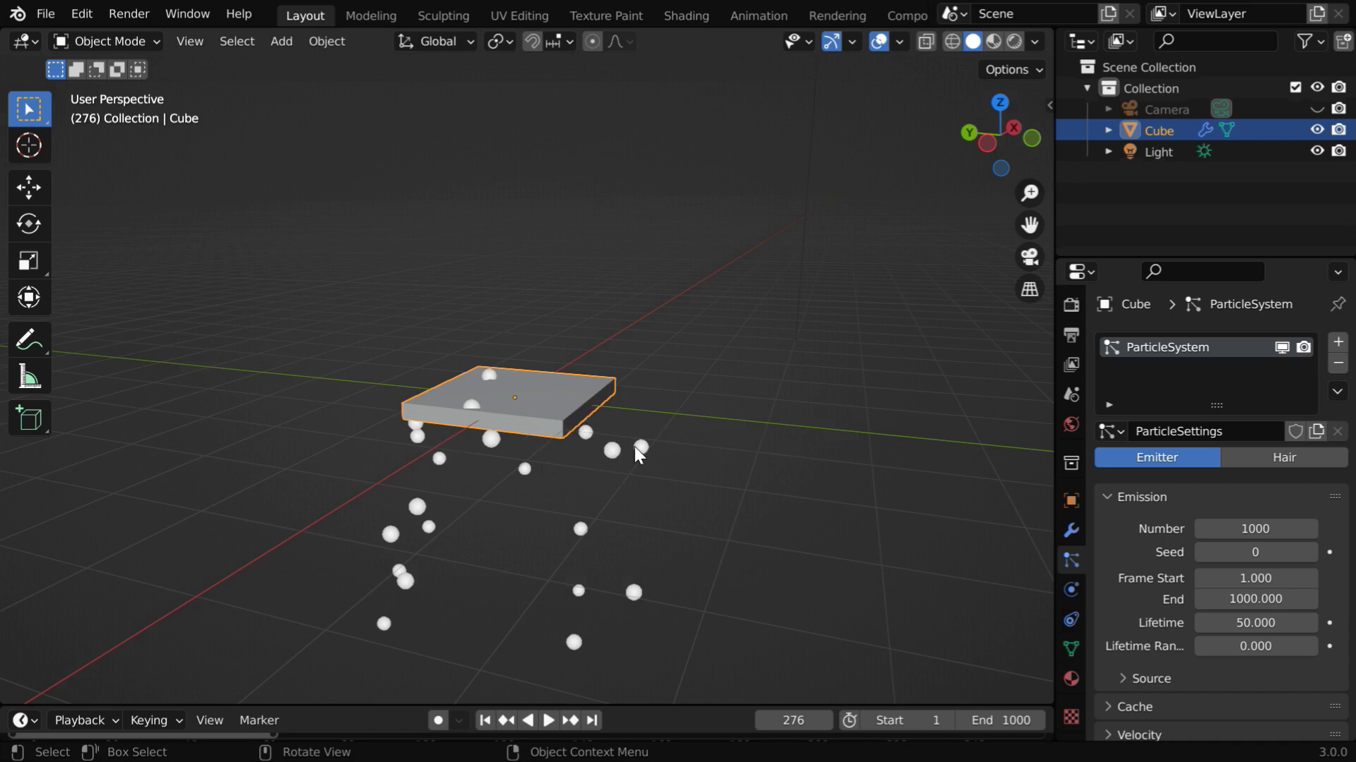
Raise the emitter cube by setting its Z location to 2 m.
{"action": "left_click", "coordinate": [1071, 501]}
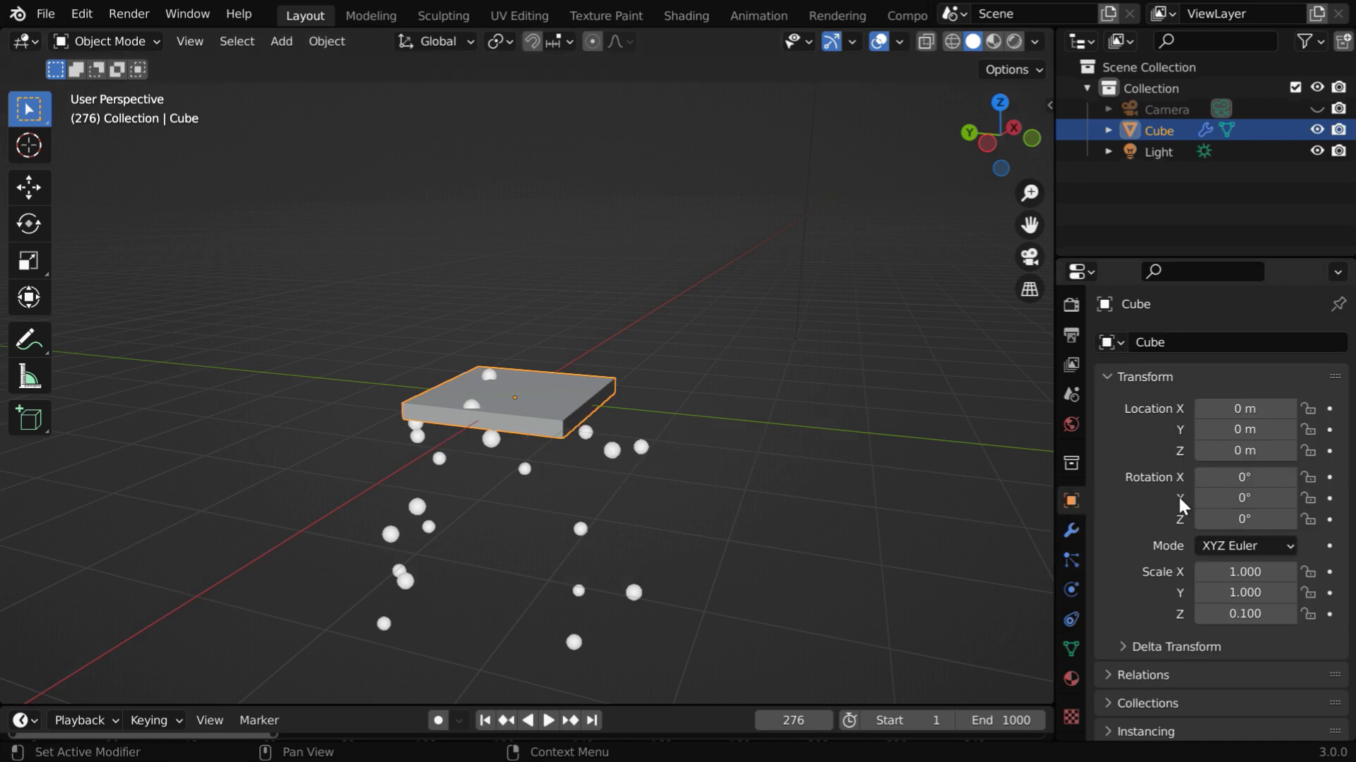
{"action": "mouse_move", "coordinate": [1243, 452]}
{"action": "left_mouse_down"}
{"action": "mouse_move", "coordinate": [1272, 452]}
{"action": "mouse_move", "coordinate": [1239, 454]}
{"action": "left_mouse_up"}
{"action": "left_click", "coordinate": [1239, 452]}
{"action": "type", "text": "2"}
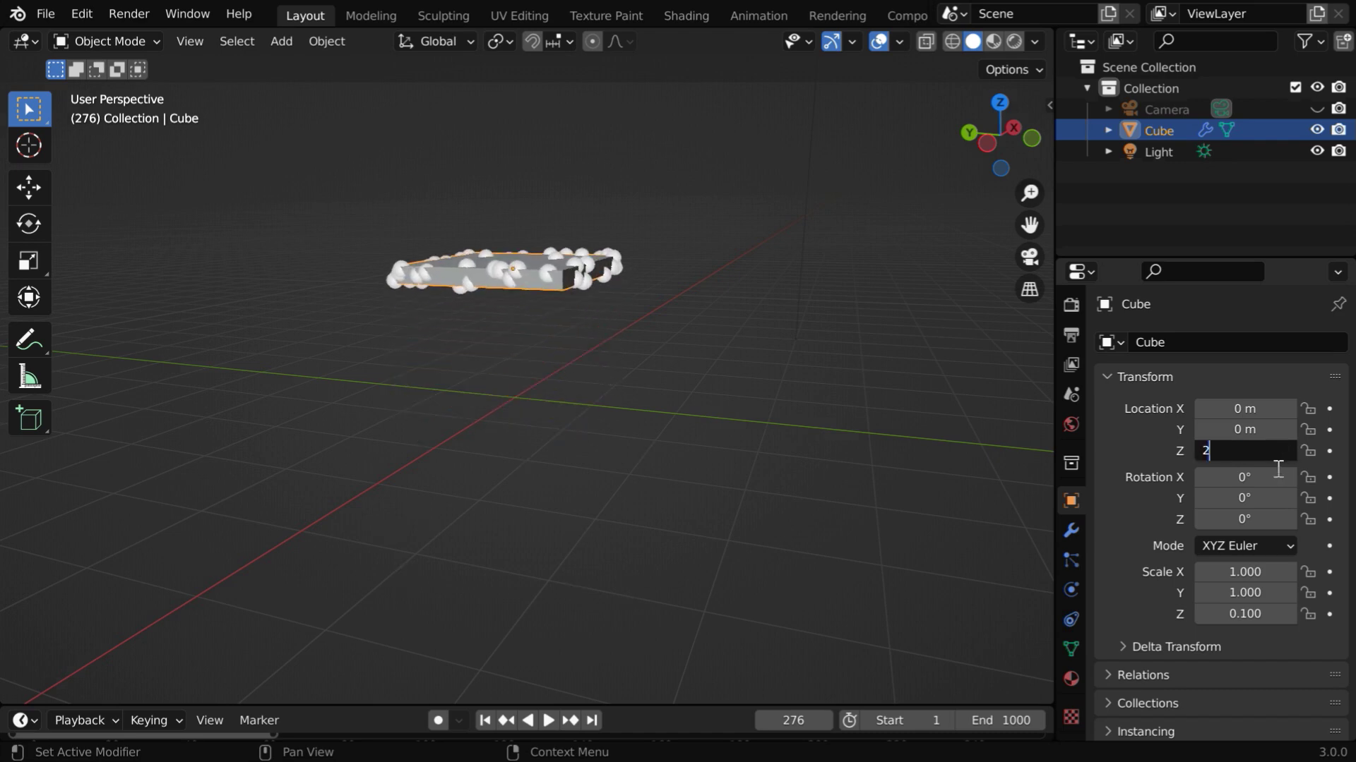
{"action": "key", "text": "Return"}
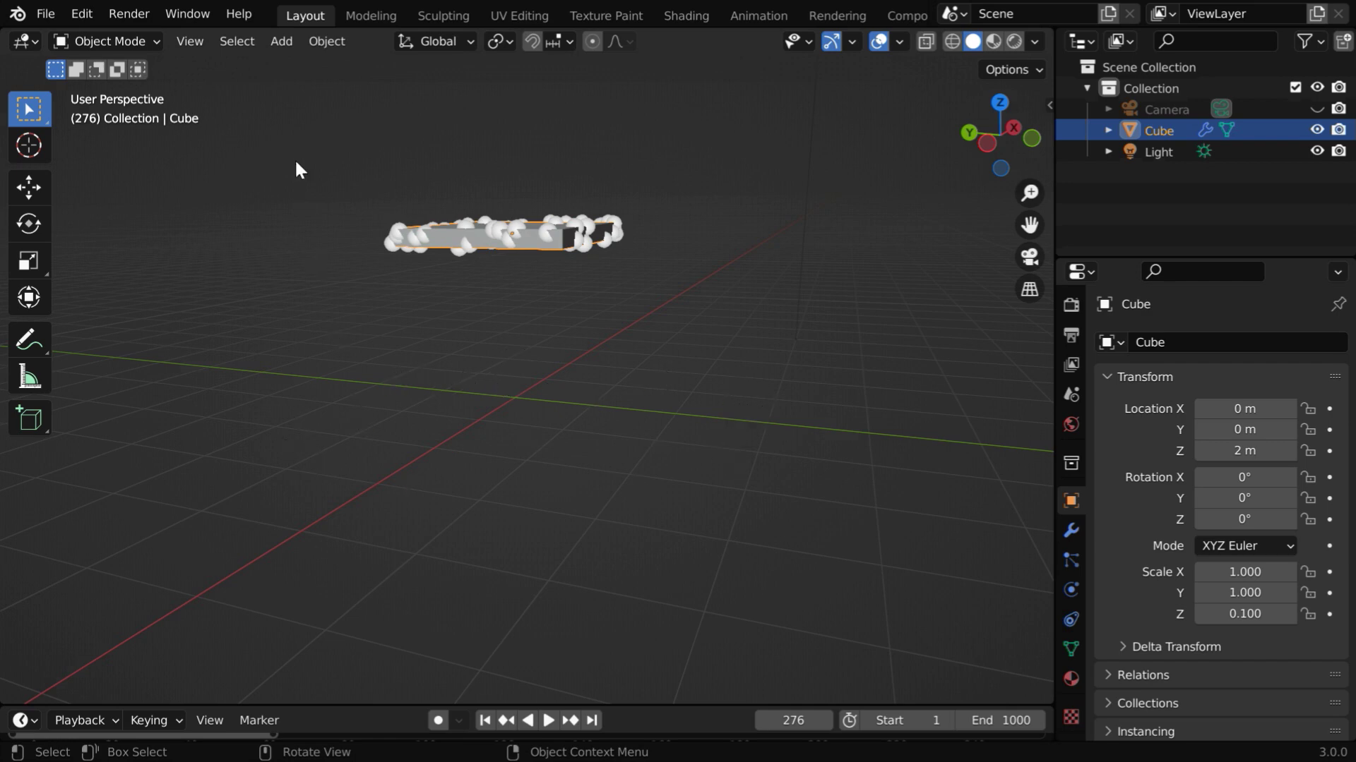
Add a mesh plane below the emitter and set its X and Y scale to 4.
{"action": "left_click", "coordinate": [281, 41]}
{"action": "mouse_move", "coordinate": [311, 64]}
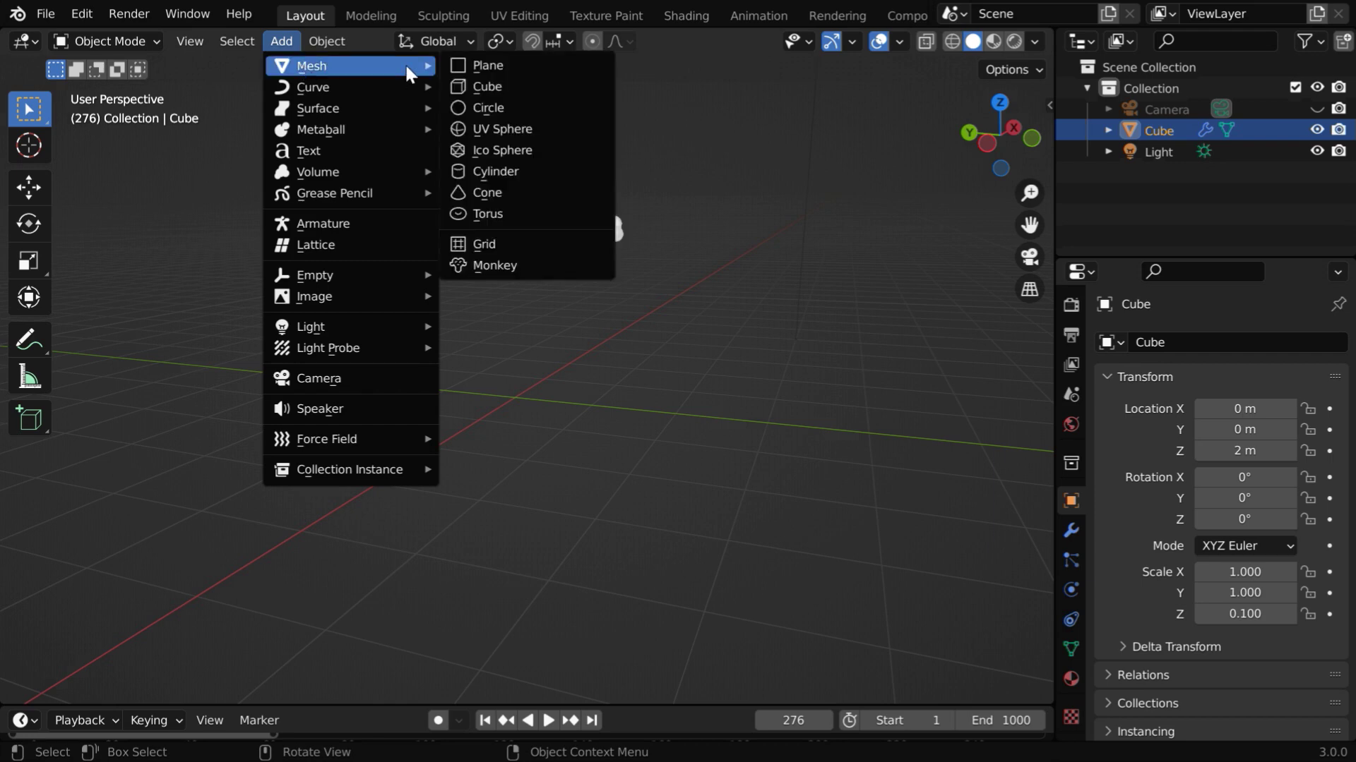
{"action": "left_click", "coordinate": [487, 65]}
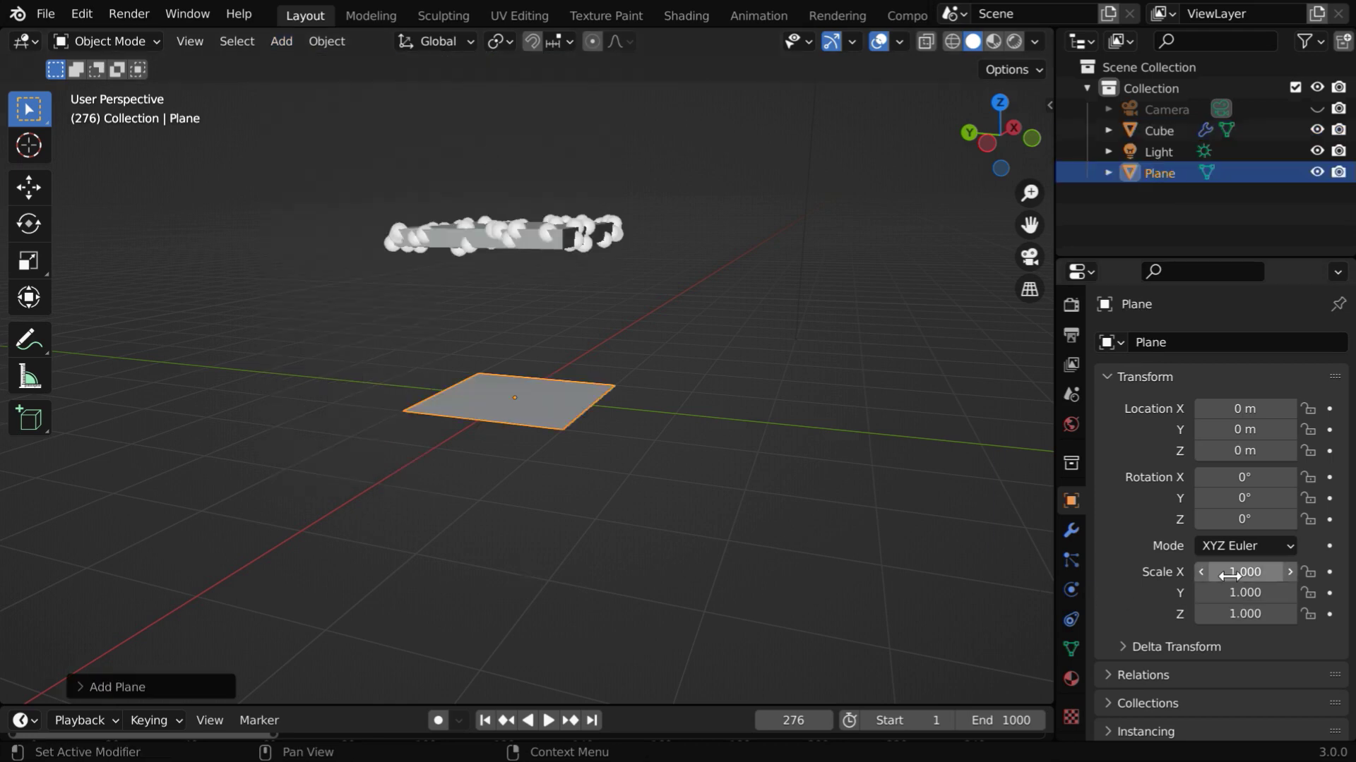
{"action": "left_click_drag", "start_coordinate": [1238, 572], "coordinate": [1237, 592]}
{"action": "type", "text": "4"}
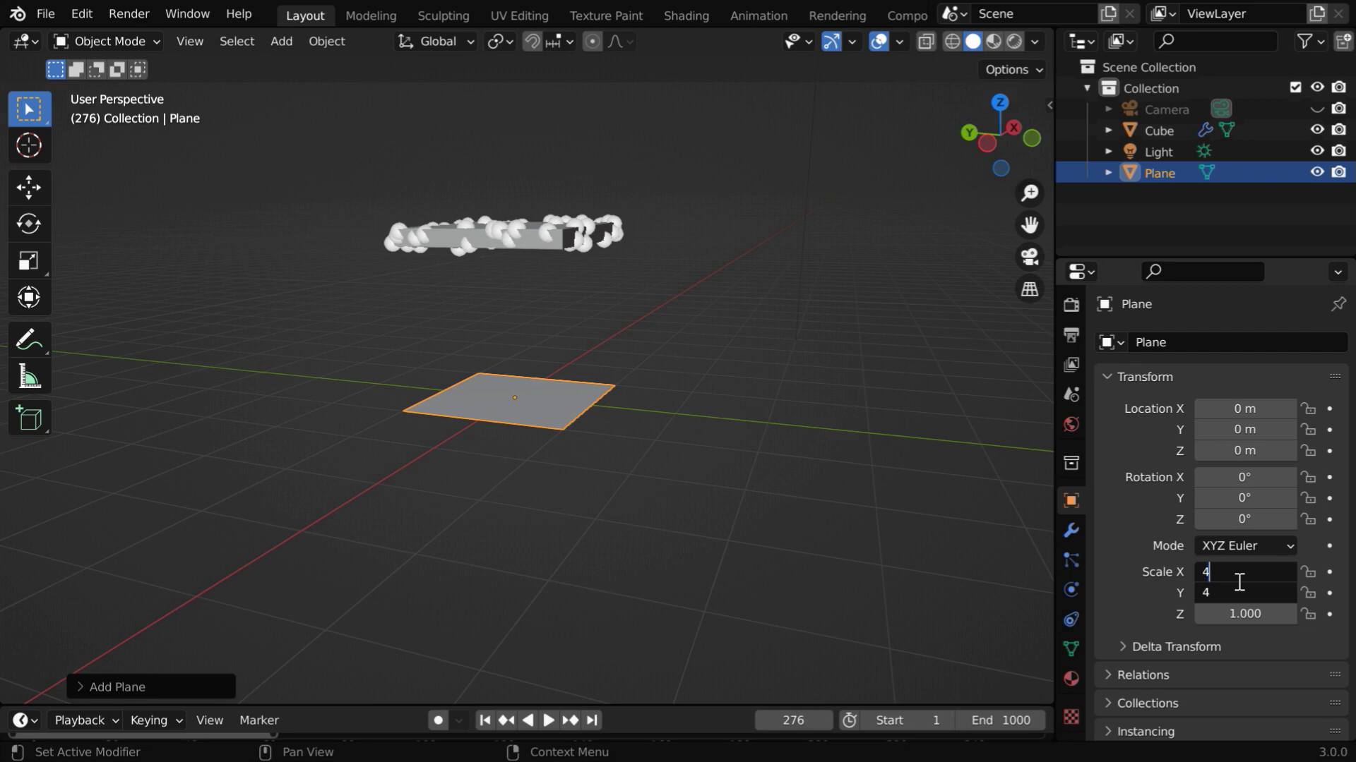
{"action": "key", "text": "Return"}
Enlarge the emitter cube above the plane by setting its X and Y scale to 3.5.
{"action": "middle_click_drag", "start_coordinate": [671, 552], "coordinate": [621, 548]}
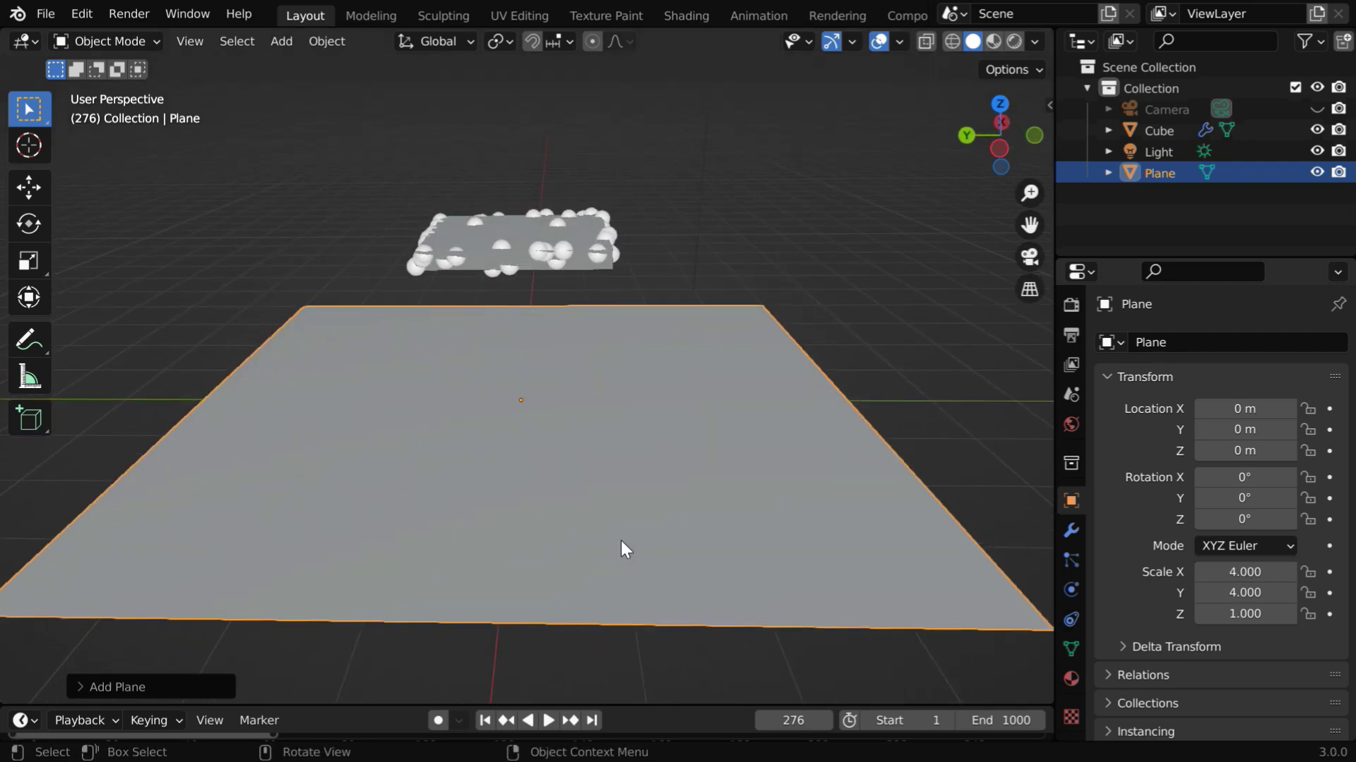
{"action": "left_click", "coordinate": [574, 248]}
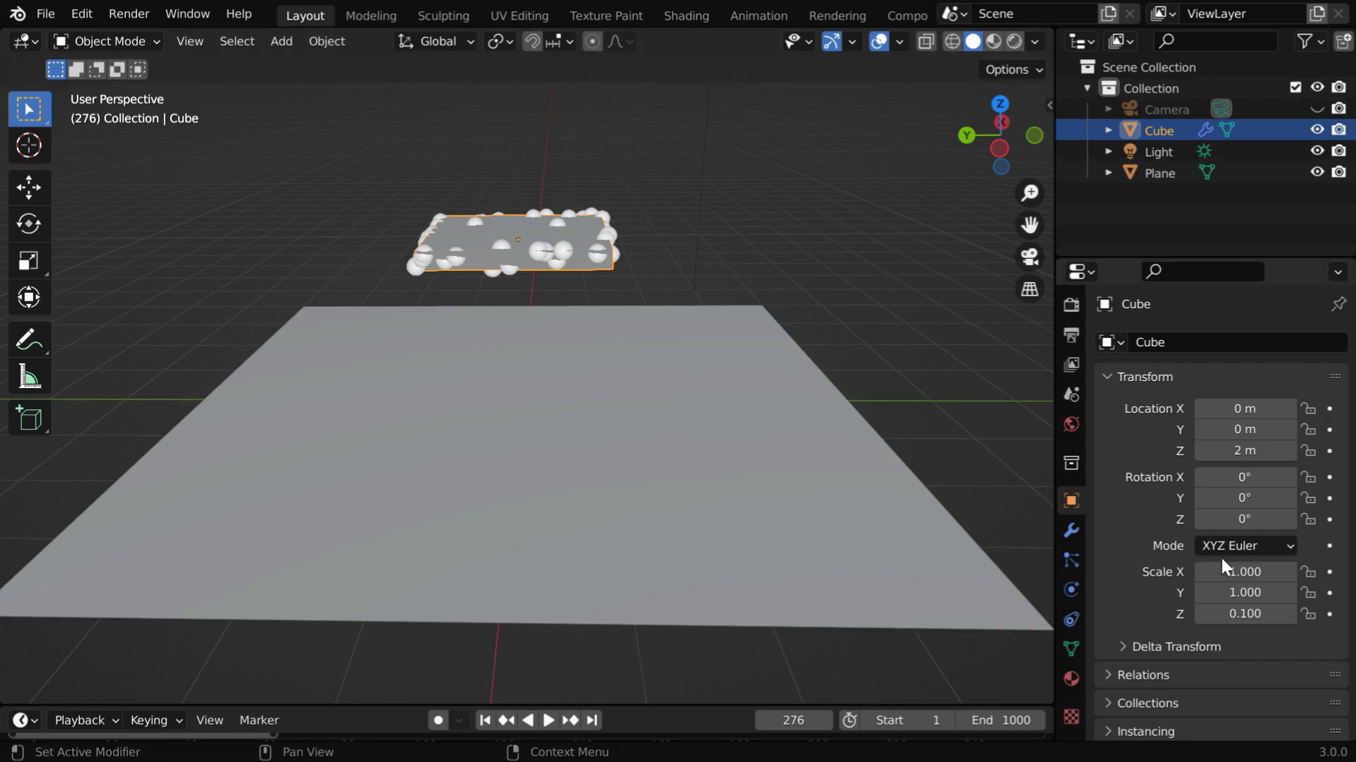
{"action": "left_click_drag", "start_coordinate": [1245, 572], "coordinate": [1264, 595]}
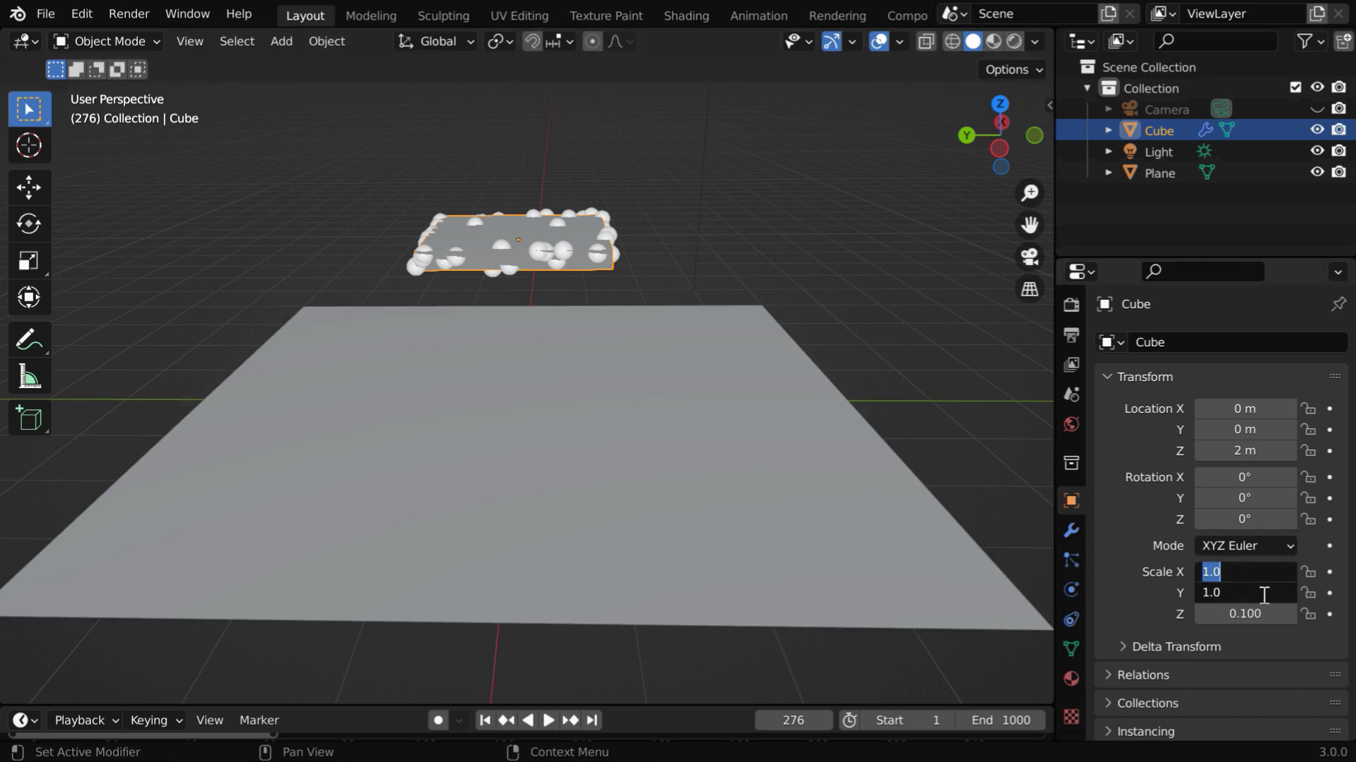
{"action": "type", "text": "3.5"}
{"action": "key", "text": "Return"}
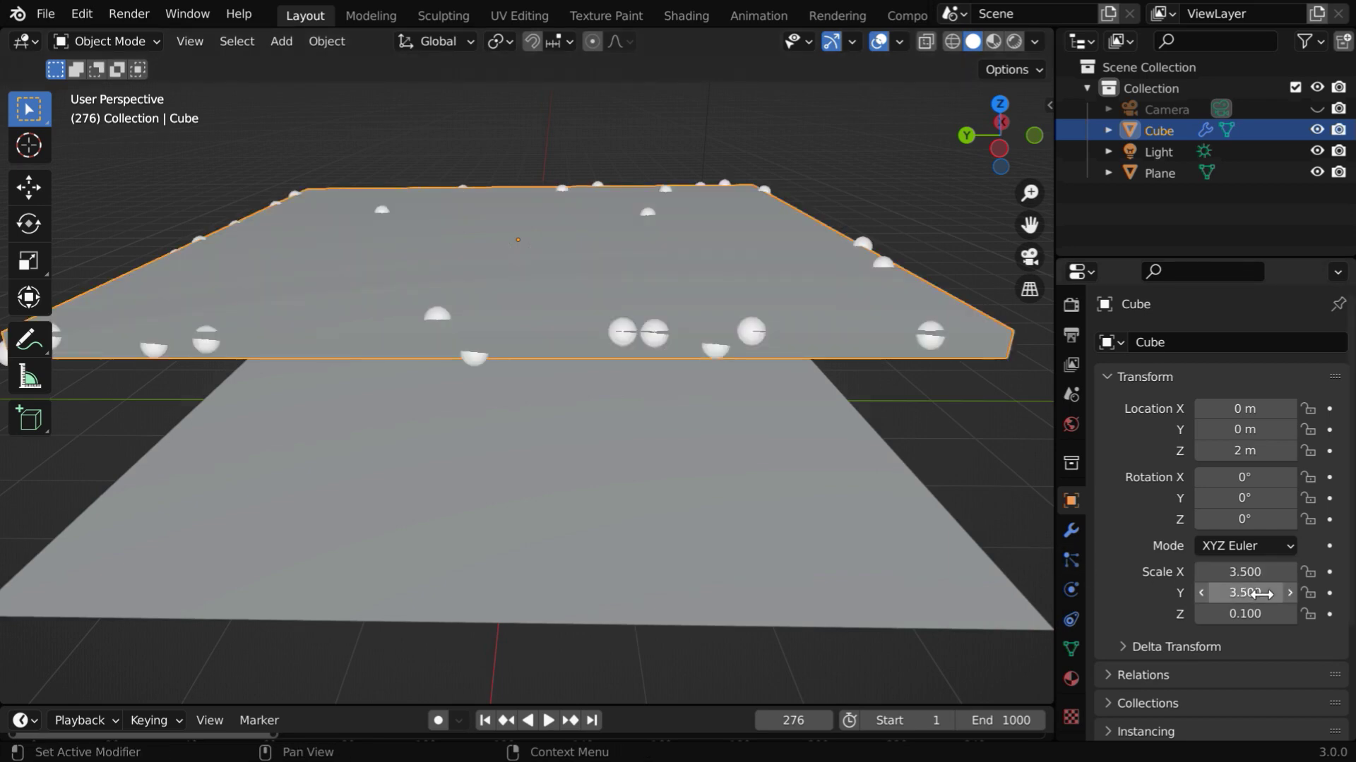
Add a Subdivision Surface modifier to the plane in Simple mode, with viewport levels at 6 and render levels at 5.
{"action": "middle_click_drag", "start_coordinate": [594, 589], "coordinate": [595, 577]}
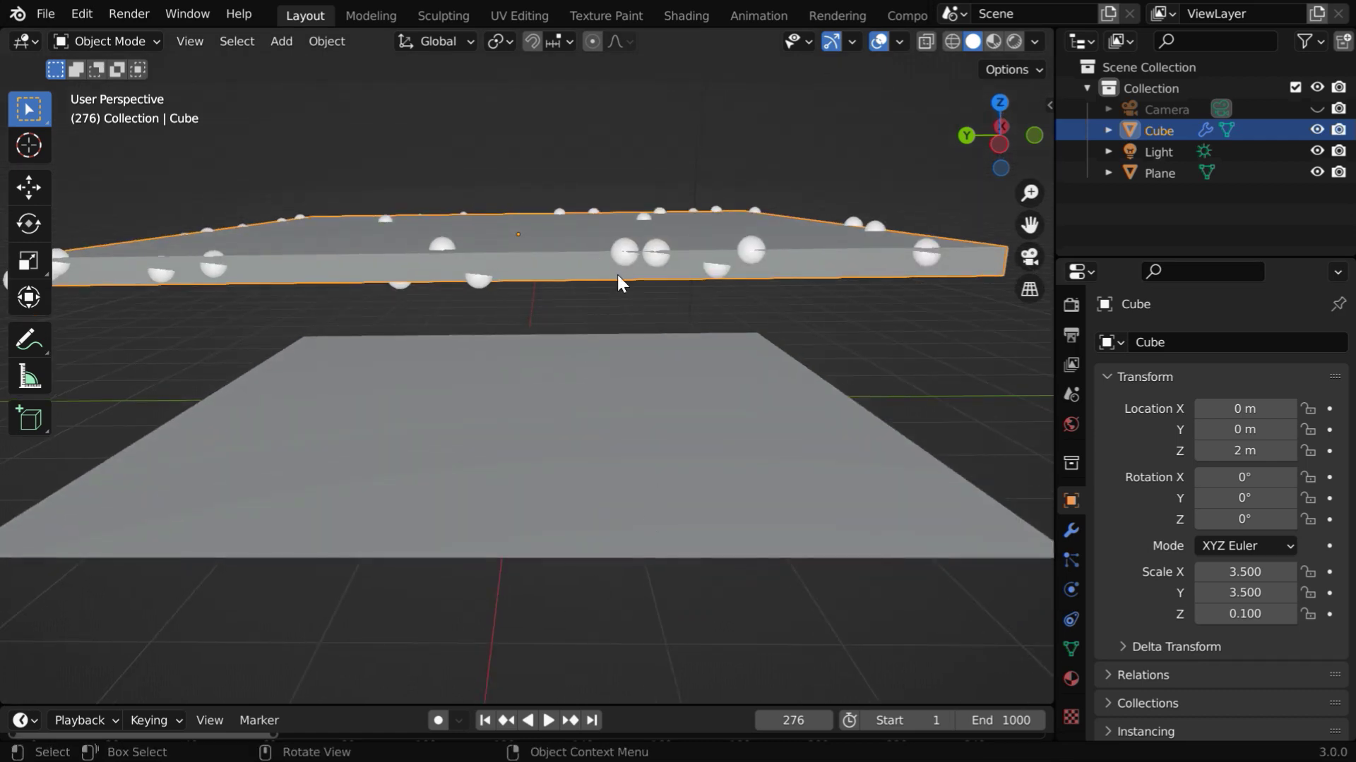
{"action": "middle_click_drag", "start_coordinate": [654, 480], "coordinate": [634, 456]}
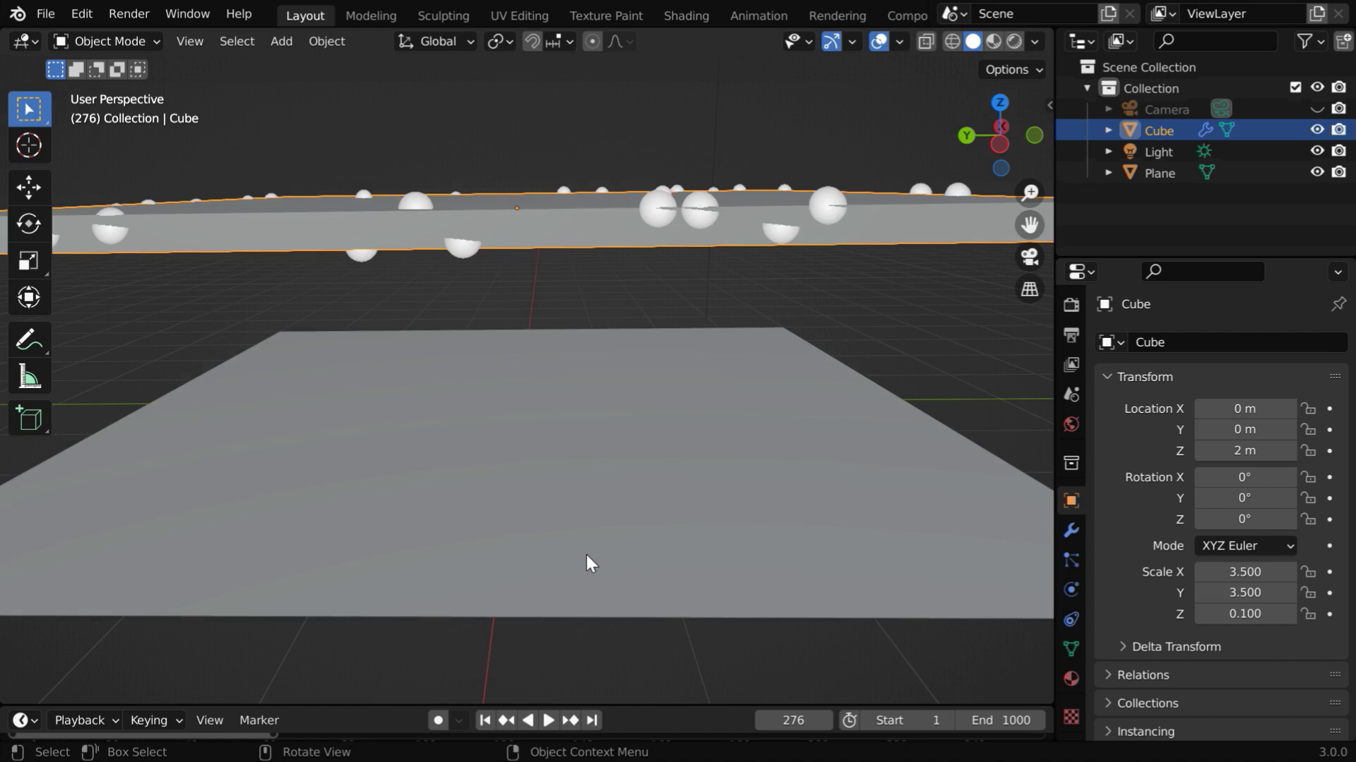
{"action": "middle_click_drag", "start_coordinate": [587, 555], "coordinate": [584, 565]}
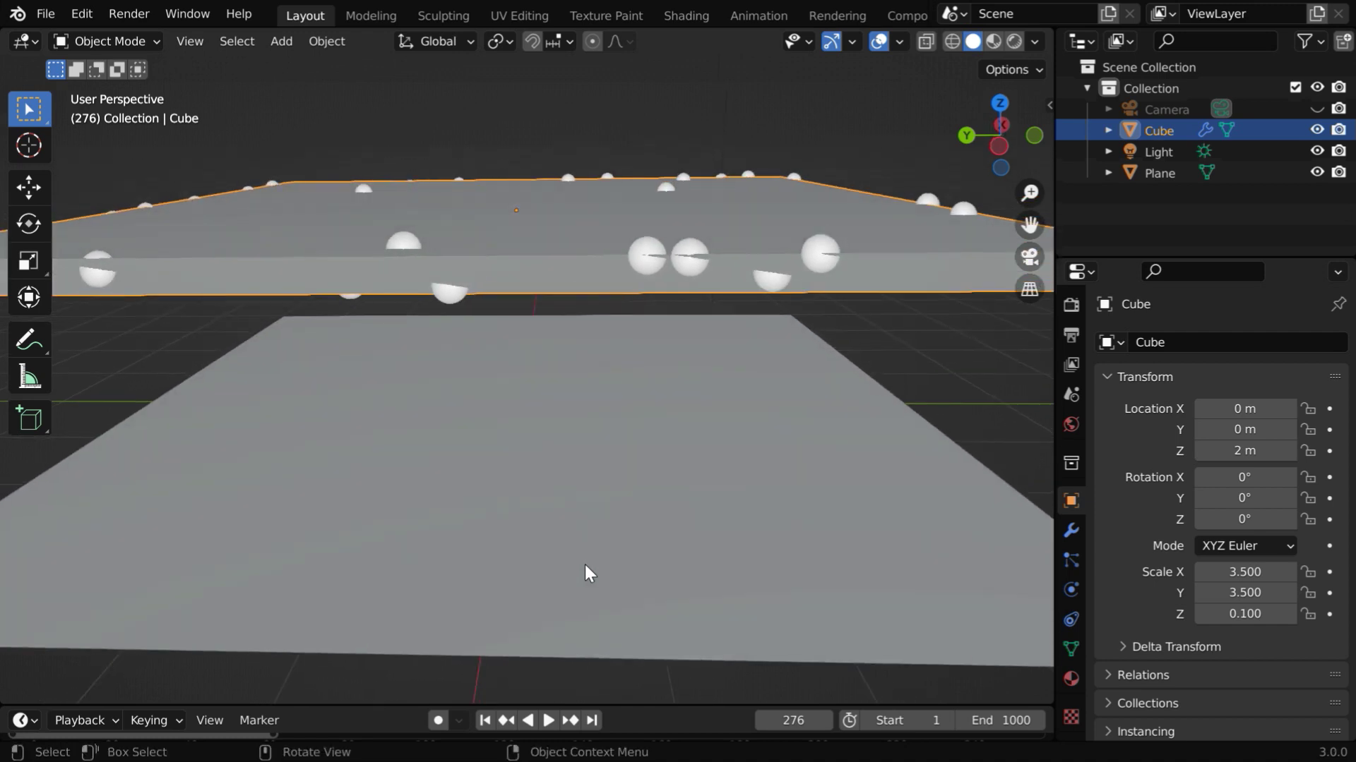
{"action": "left_click", "coordinate": [704, 613]}
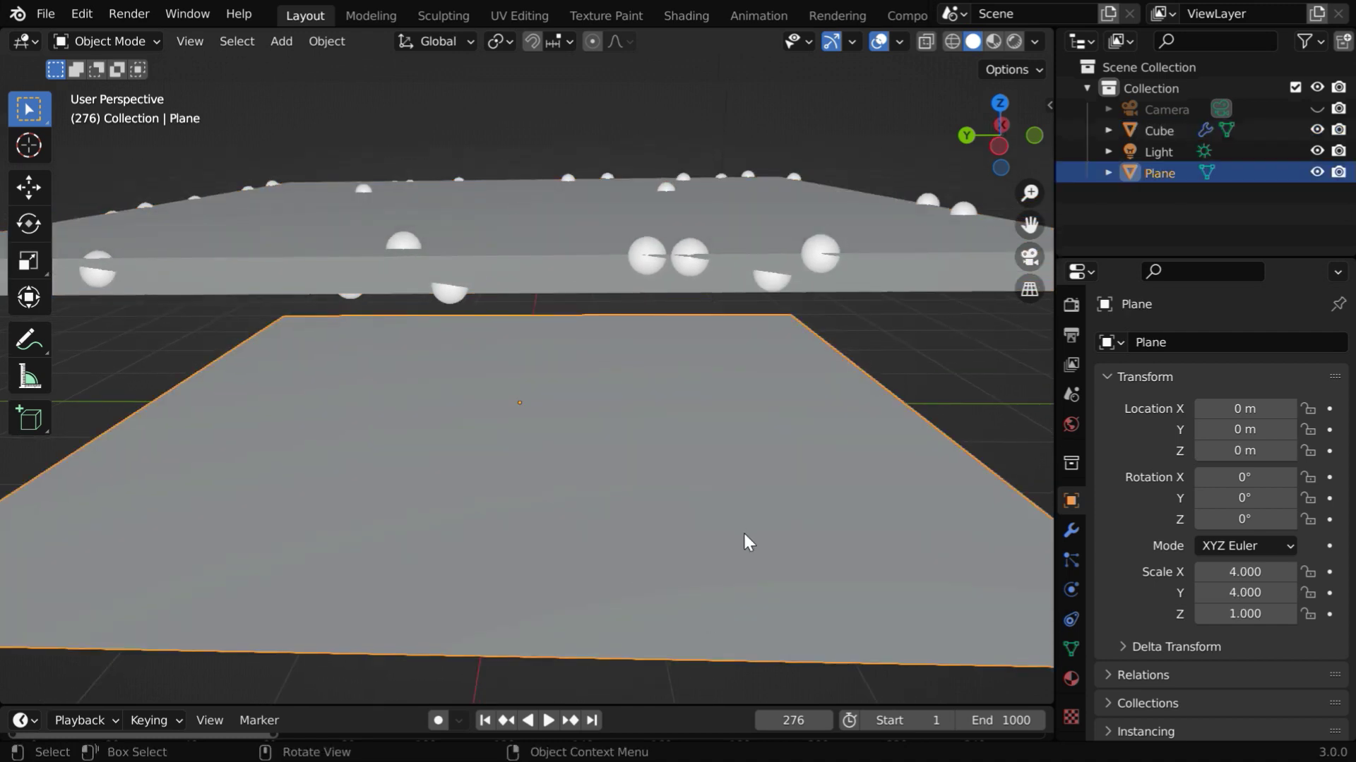
{"action": "left_click", "coordinate": [1071, 529]}
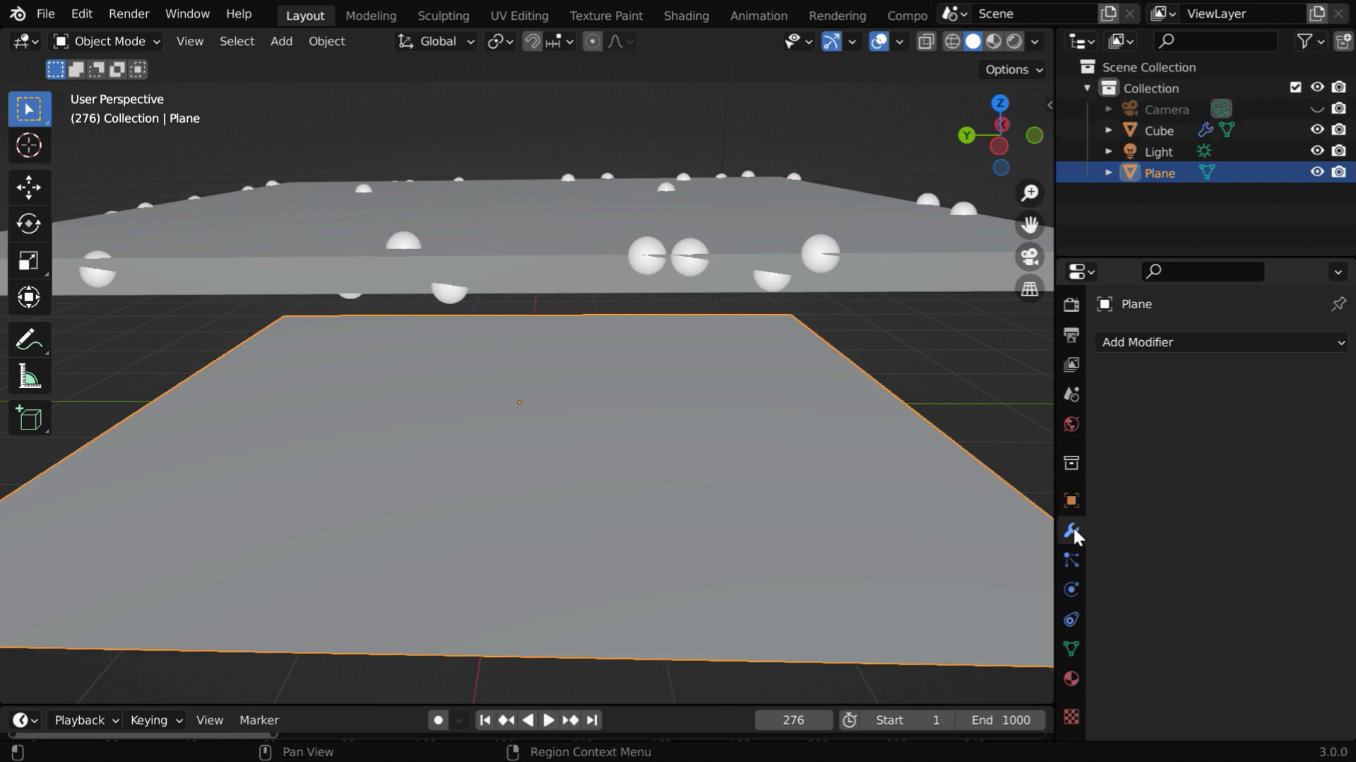
{"action": "left_click", "coordinate": [1145, 345]}
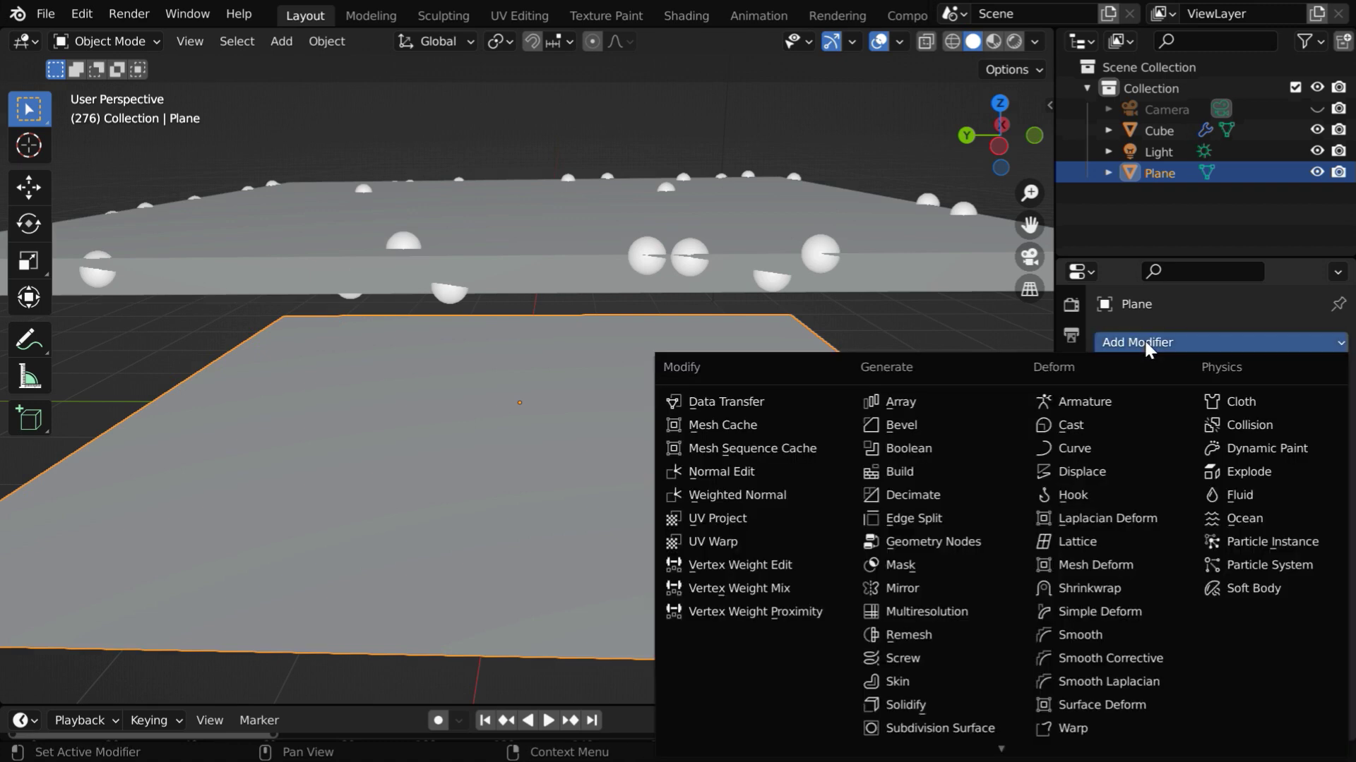
{"action": "left_click", "coordinate": [946, 734]}
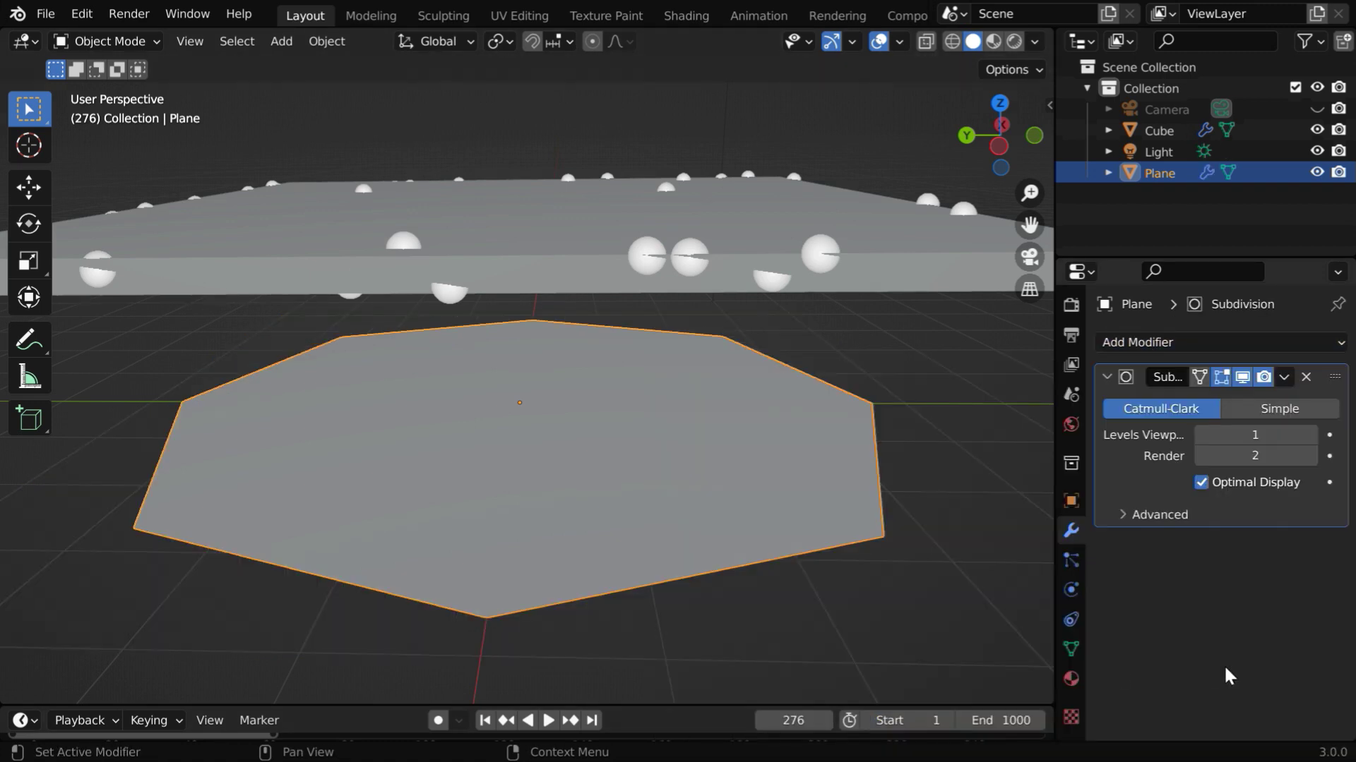
{"action": "left_click", "coordinate": [1281, 410]}
{"action": "left_click_drag", "start_coordinate": [1243, 435], "coordinate": [1307, 438]}
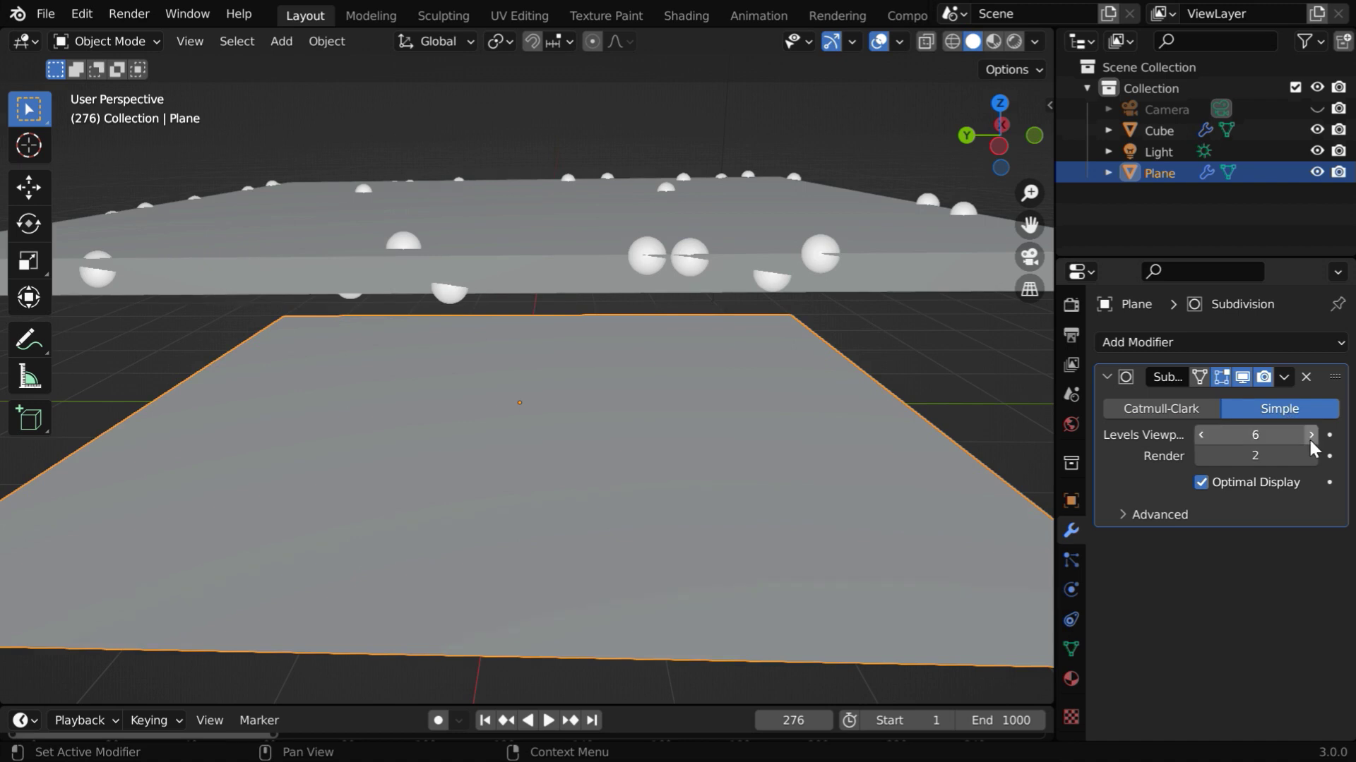
{"action": "left_click", "coordinate": [1310, 456]}
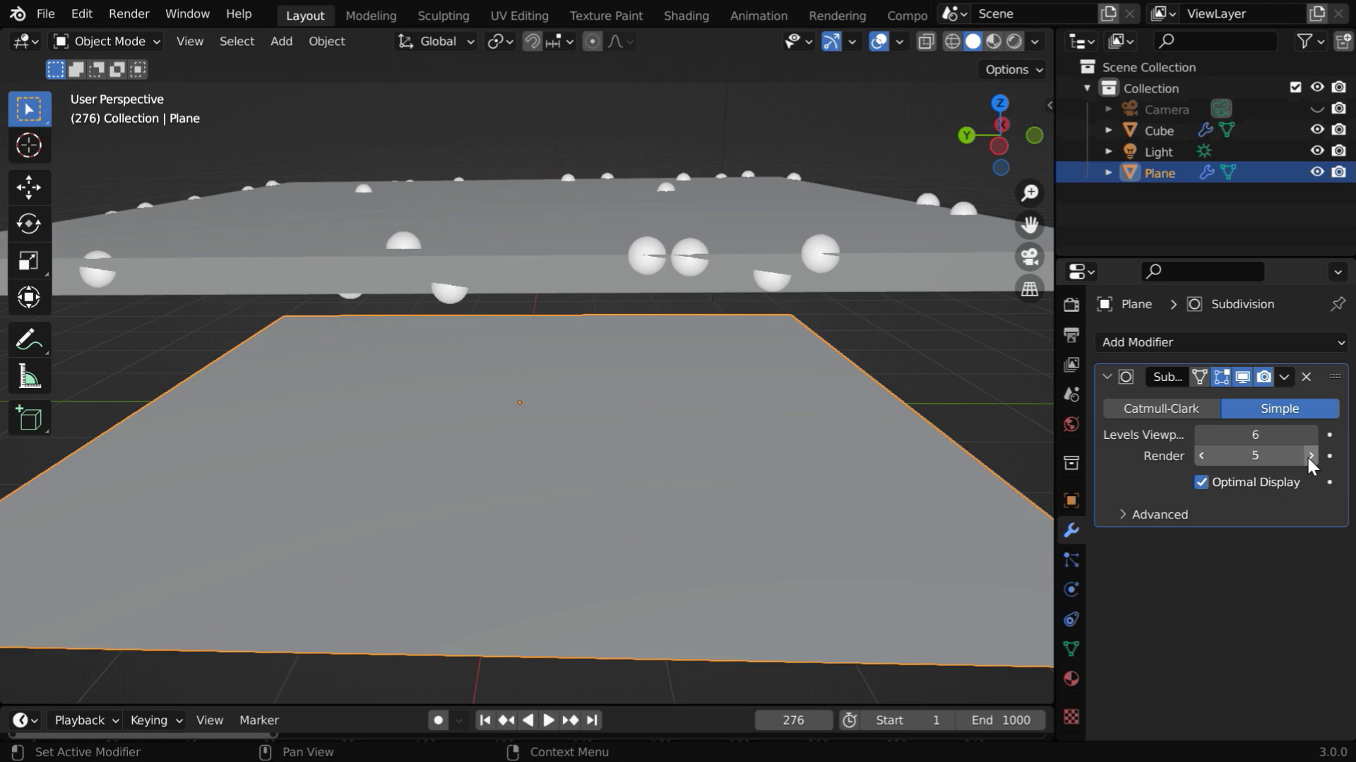
Make the plane a Dynamic Paint canvas with the Waves surface type and shade it smooth.
{"action": "left_click", "coordinate": [1070, 590]}
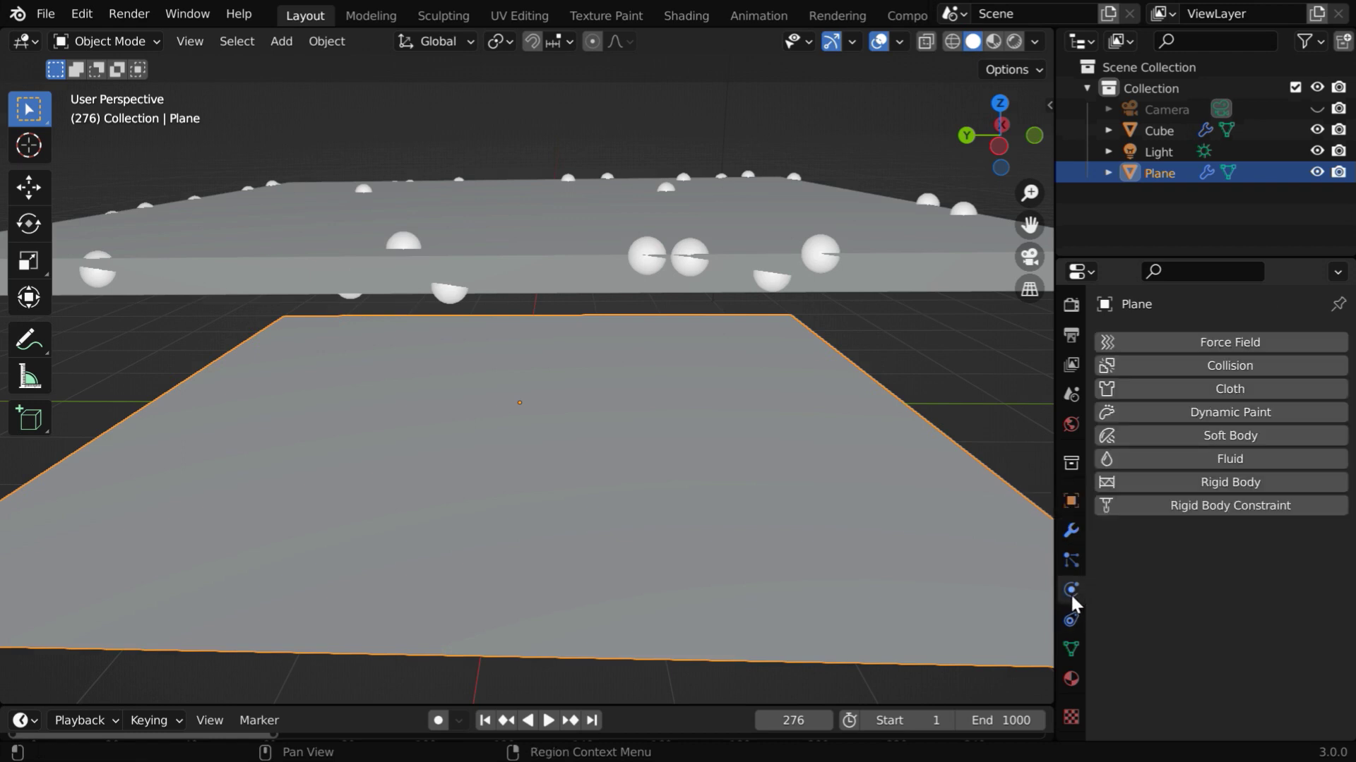
{"action": "left_click", "coordinate": [1232, 416]}
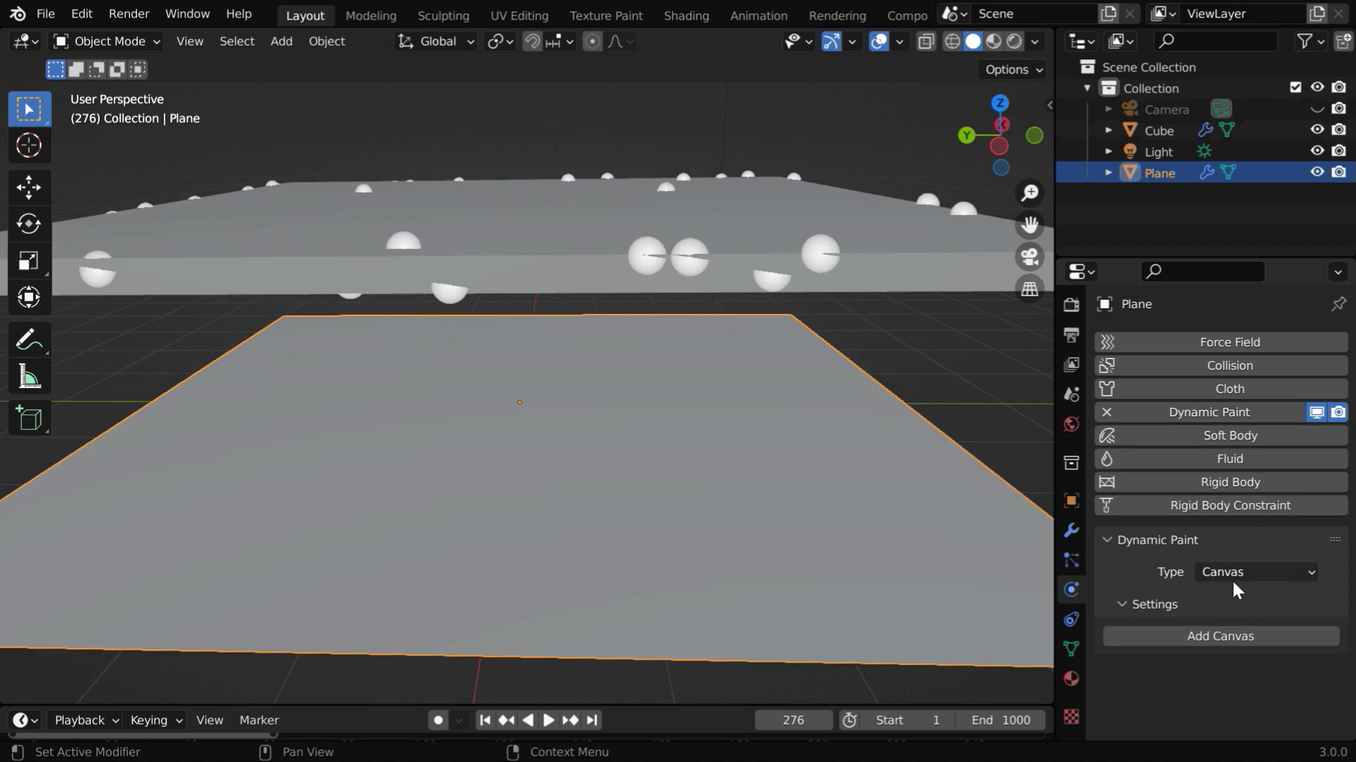
{"action": "left_click", "coordinate": [1240, 635]}
{"action": "scroll", "coordinate": [1243, 632], "scroll_direction": "down", "scroll_amount": 10}
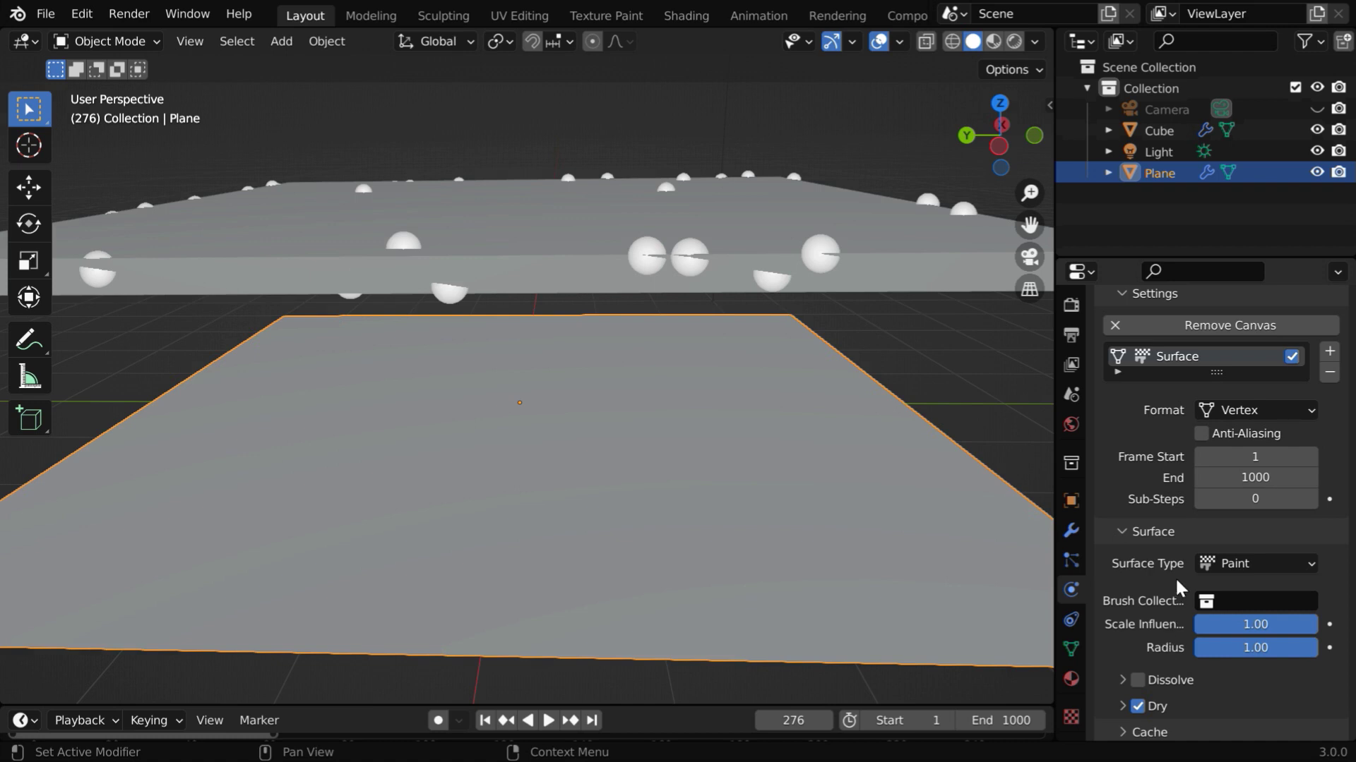
{"action": "left_click", "coordinate": [1254, 565]}
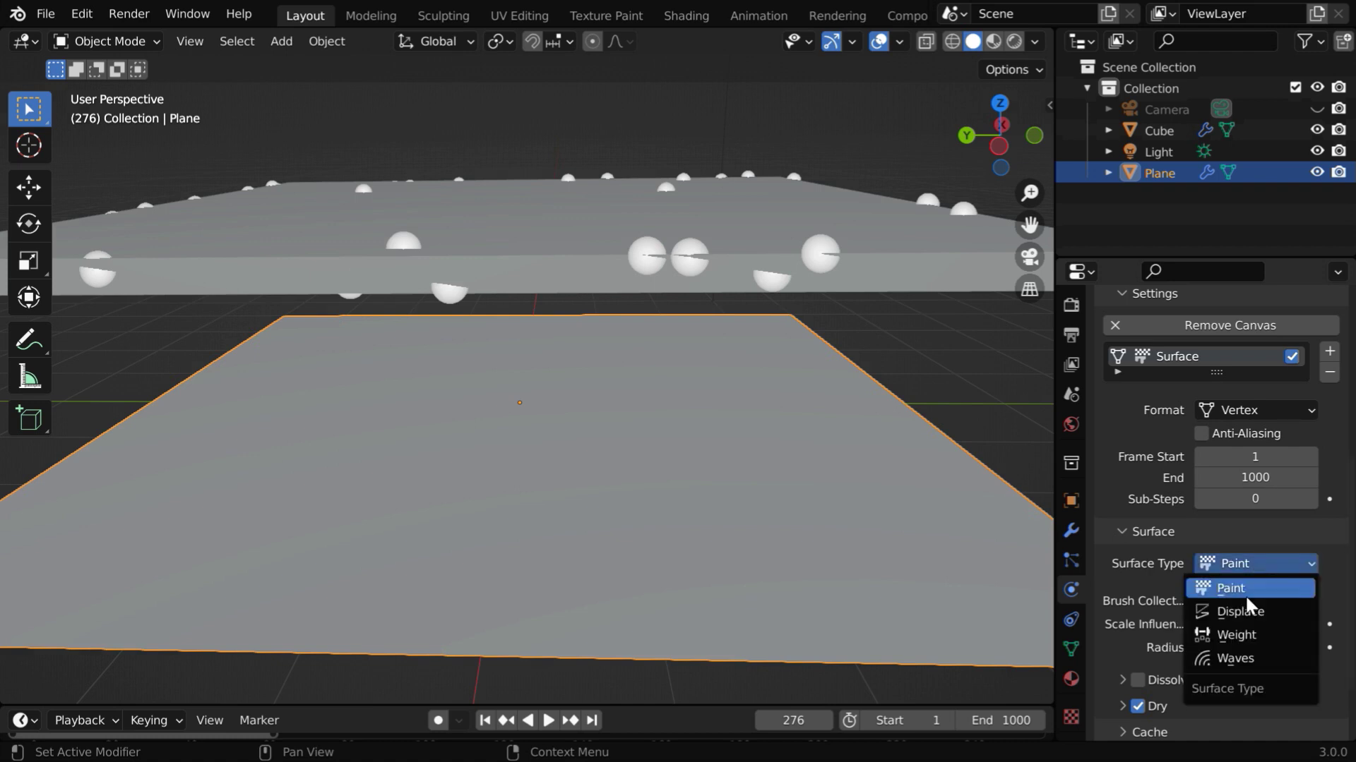
{"action": "left_click", "coordinate": [1240, 656]}
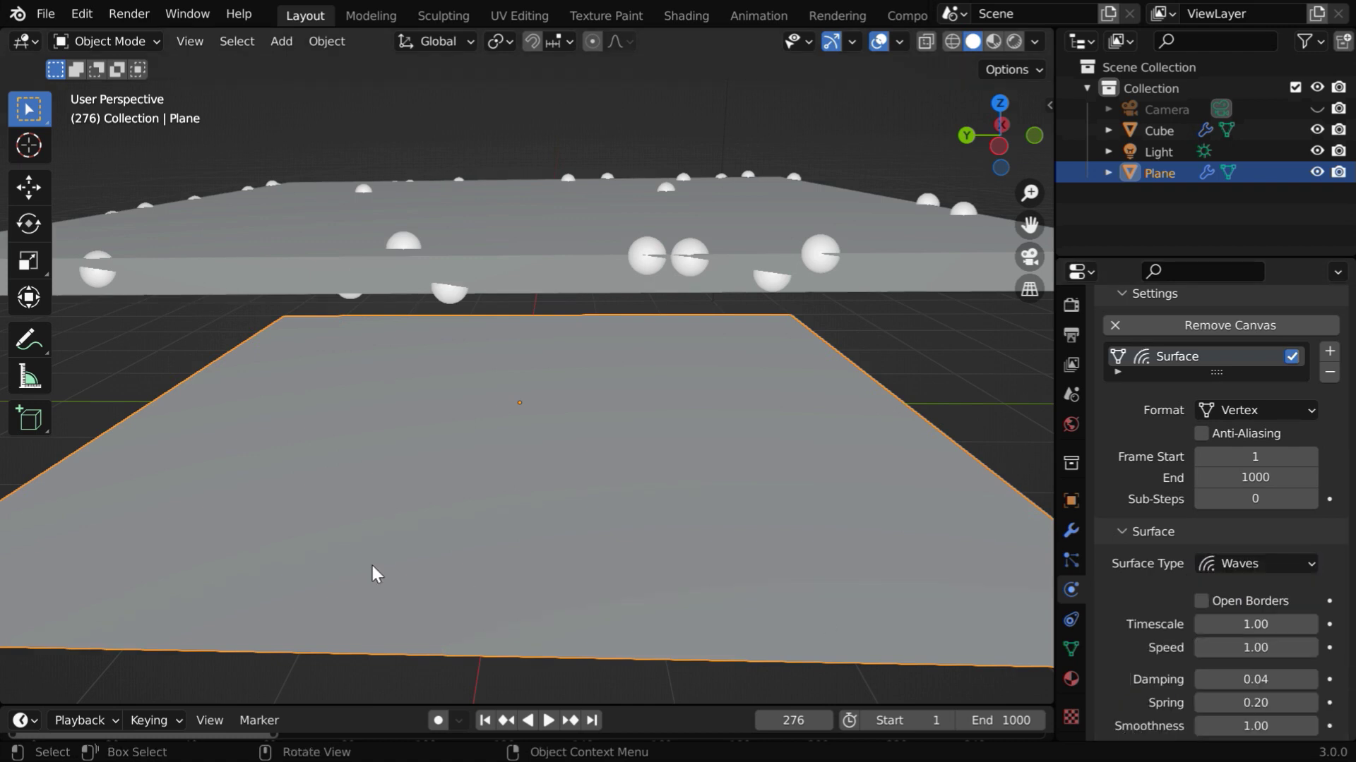
{"action": "left_click", "coordinate": [326, 42]}
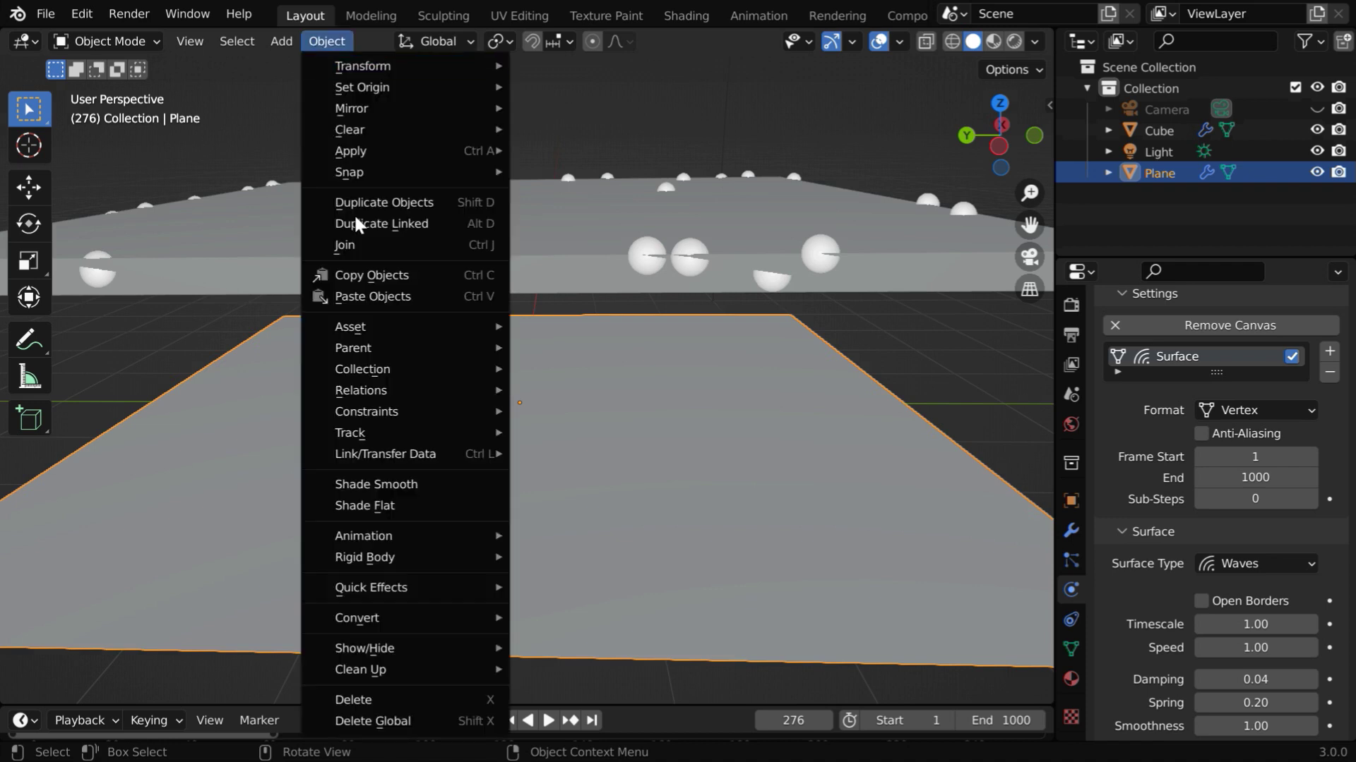
{"action": "left_click", "coordinate": [395, 485]}
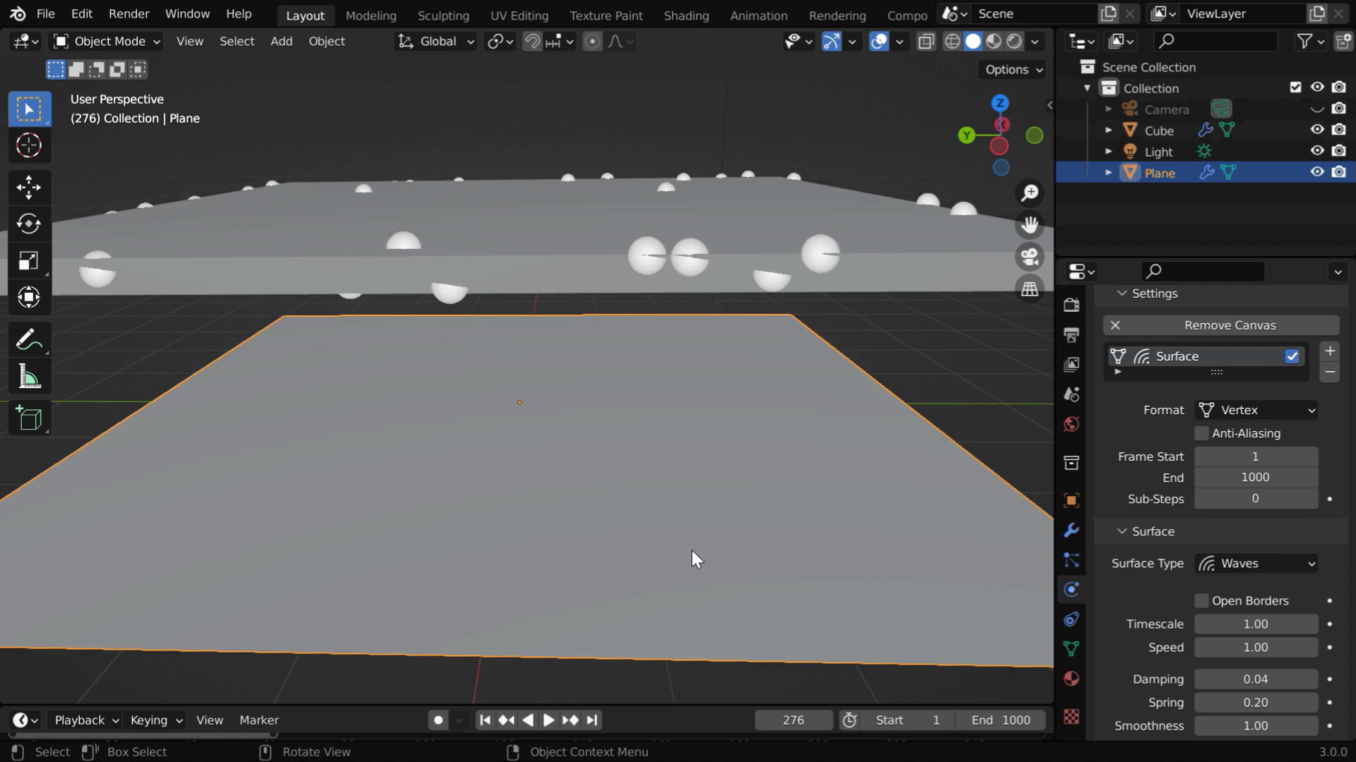
Add Dynamic Paint physics to the emitter cube and make it a brush.
{"action": "left_click", "coordinate": [573, 274]}
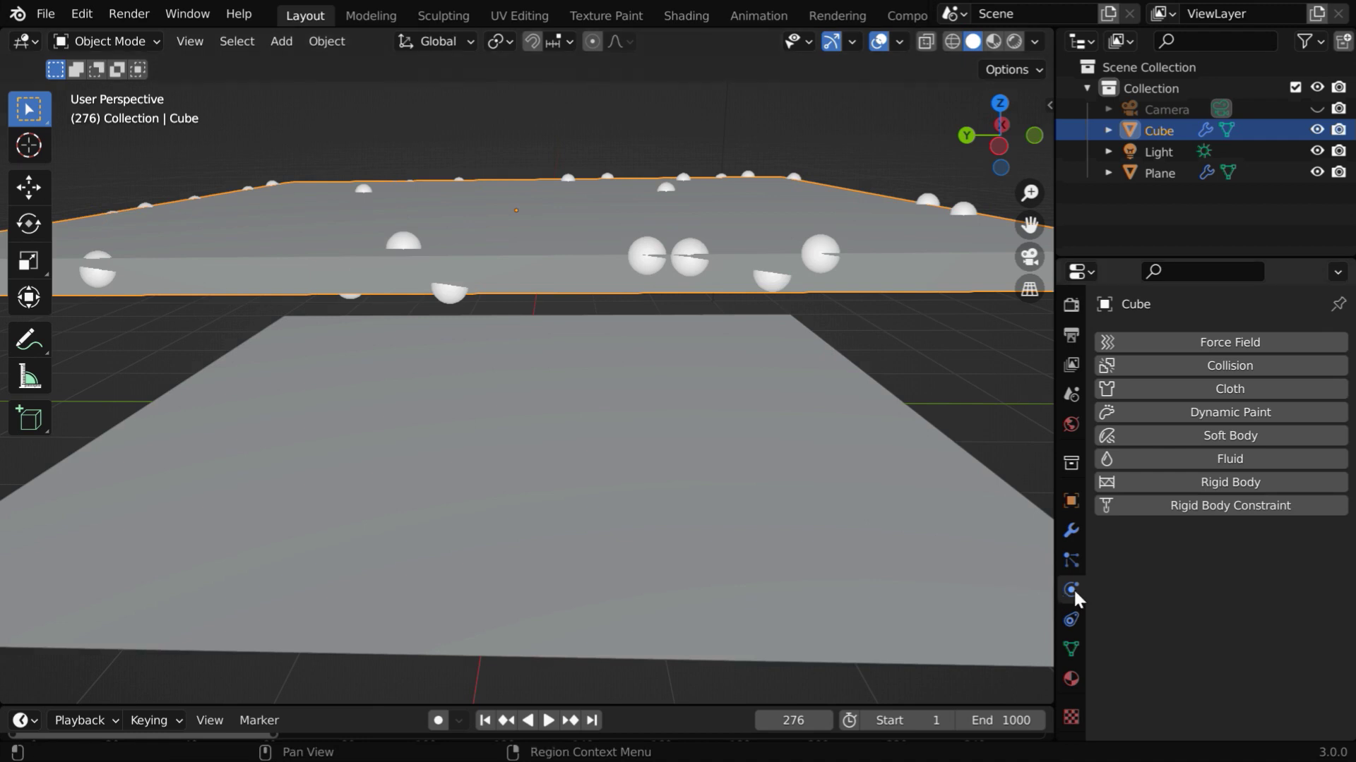
{"action": "left_click", "coordinate": [1255, 412]}
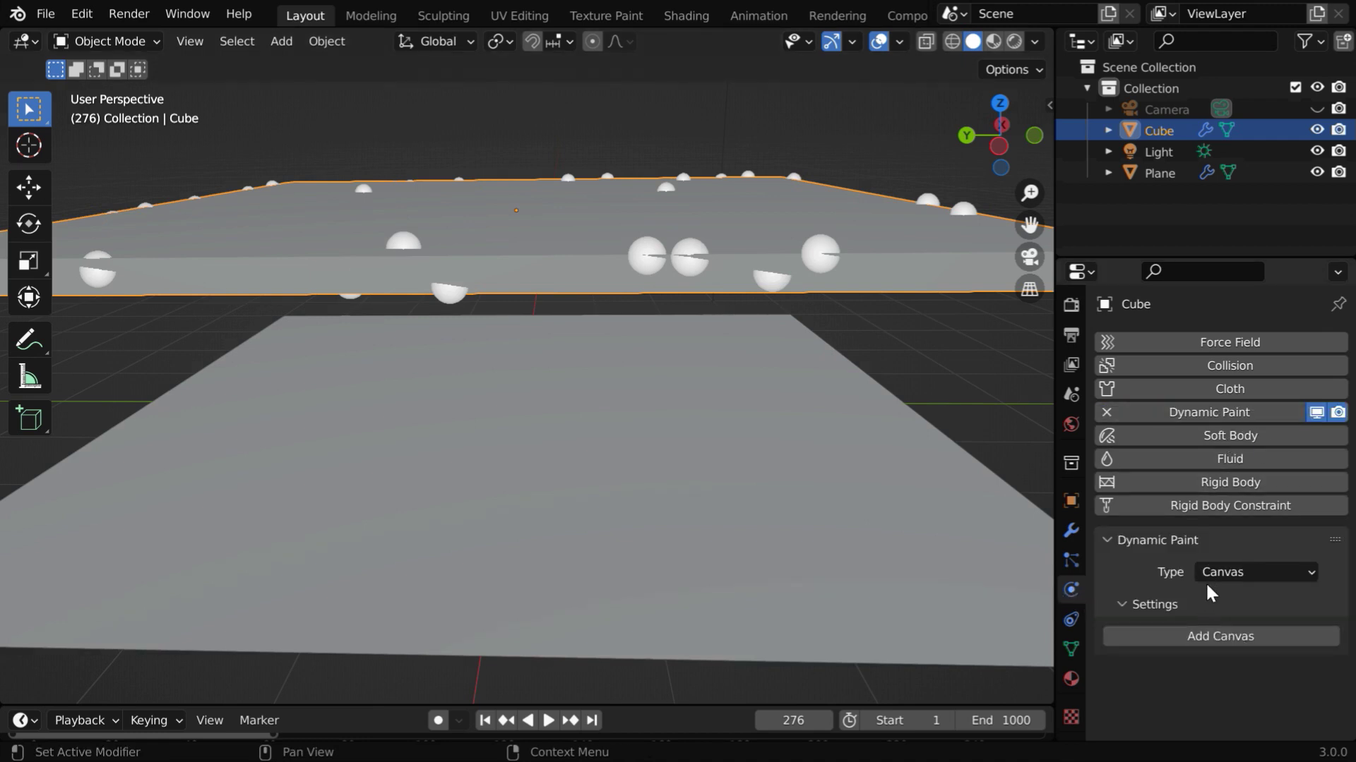
{"action": "left_click", "coordinate": [1235, 572]}
{"action": "left_click", "coordinate": [1234, 619]}
{"action": "left_click", "coordinate": [1269, 633]}
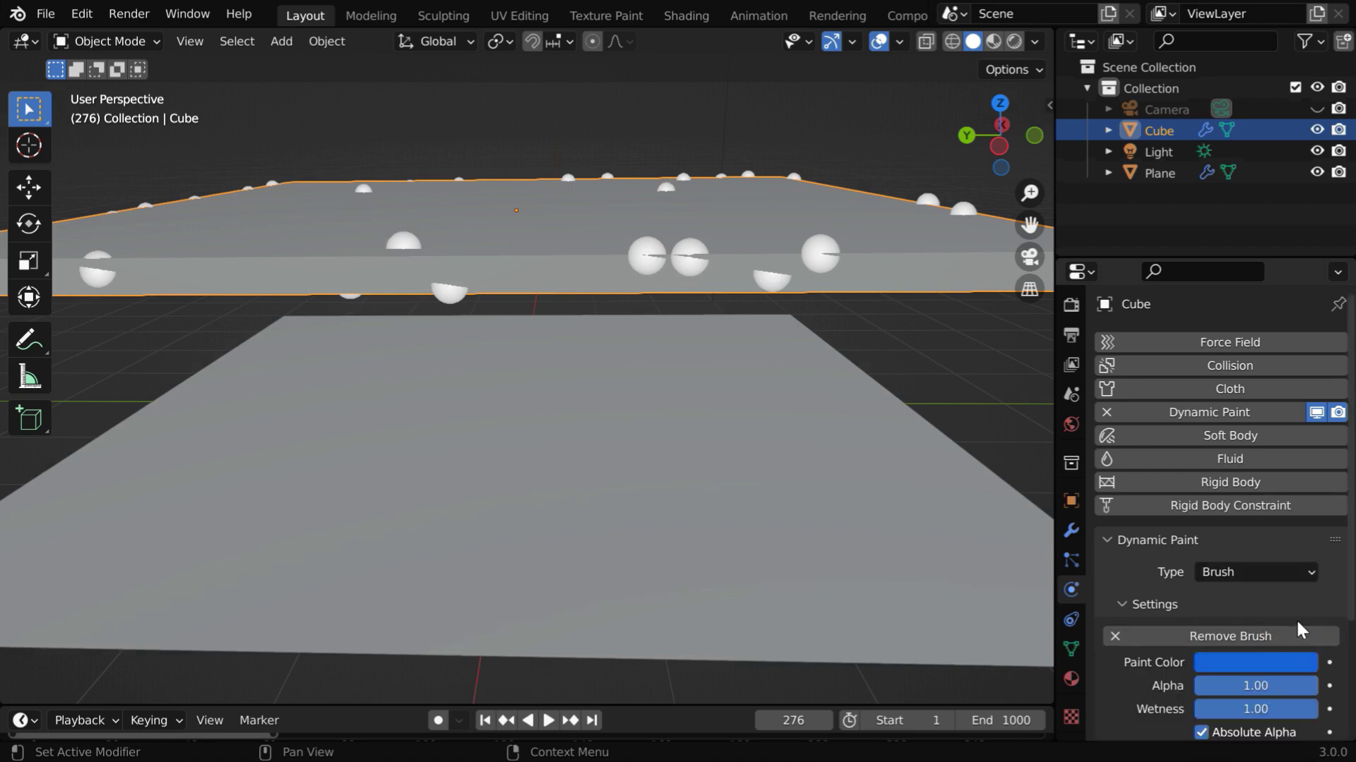
Set the cube brush's paint source to Particle System and assign the cube's ParticleSystem to it.
{"action": "scroll", "coordinate": [1295, 617], "scroll_direction": "down", "scroll_amount": 5}
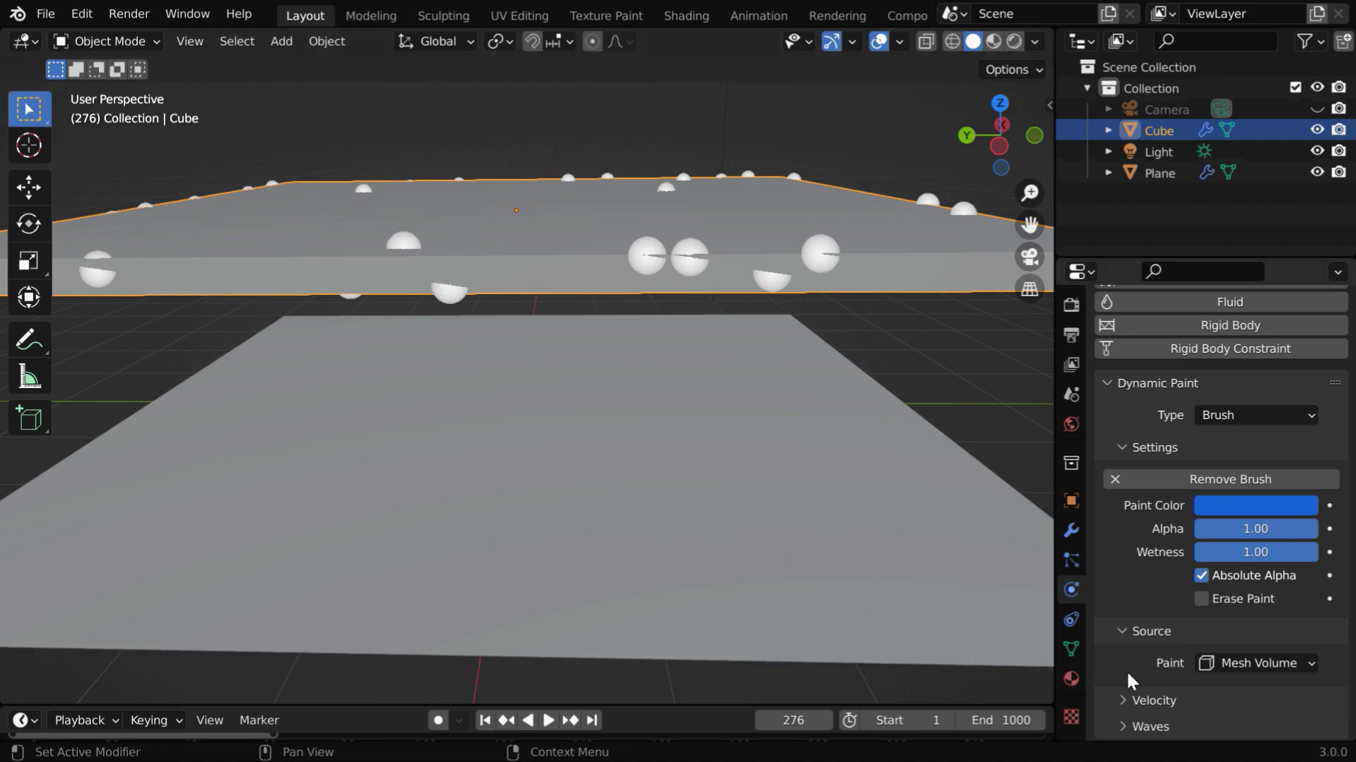
{"action": "left_click", "coordinate": [1281, 667]}
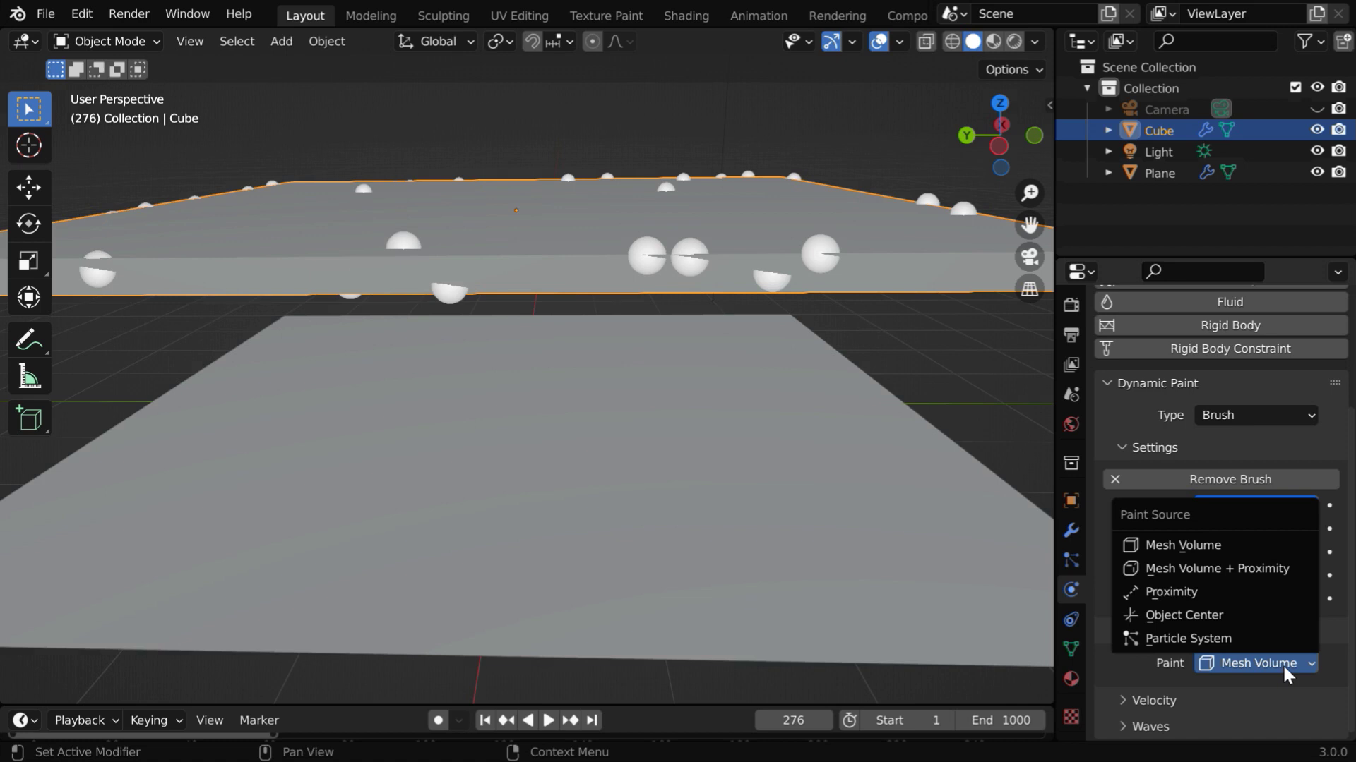
{"action": "left_click", "coordinate": [1196, 639]}
{"action": "scroll", "coordinate": [1235, 663], "scroll_direction": "down", "scroll_amount": 1}
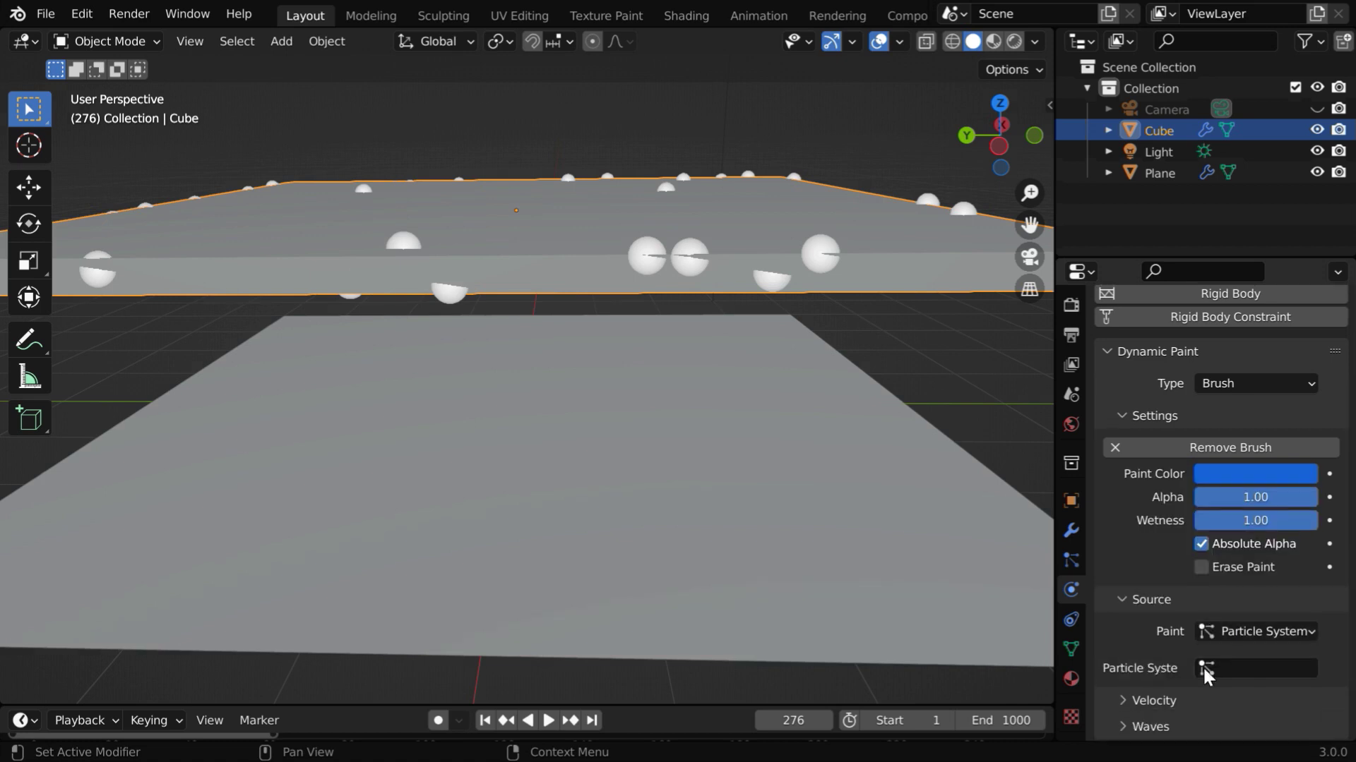
{"action": "left_click", "coordinate": [1210, 669]}
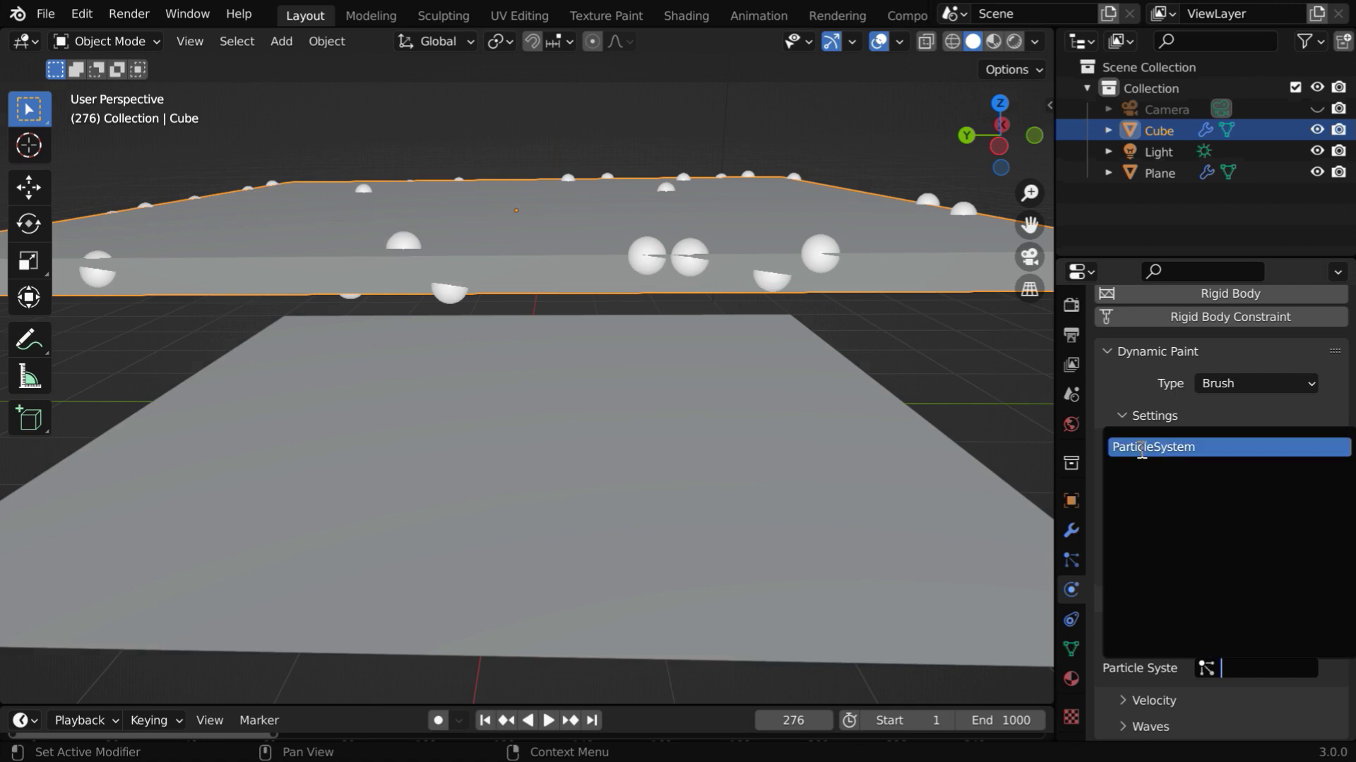
{"action": "left_click", "coordinate": [1175, 448]}
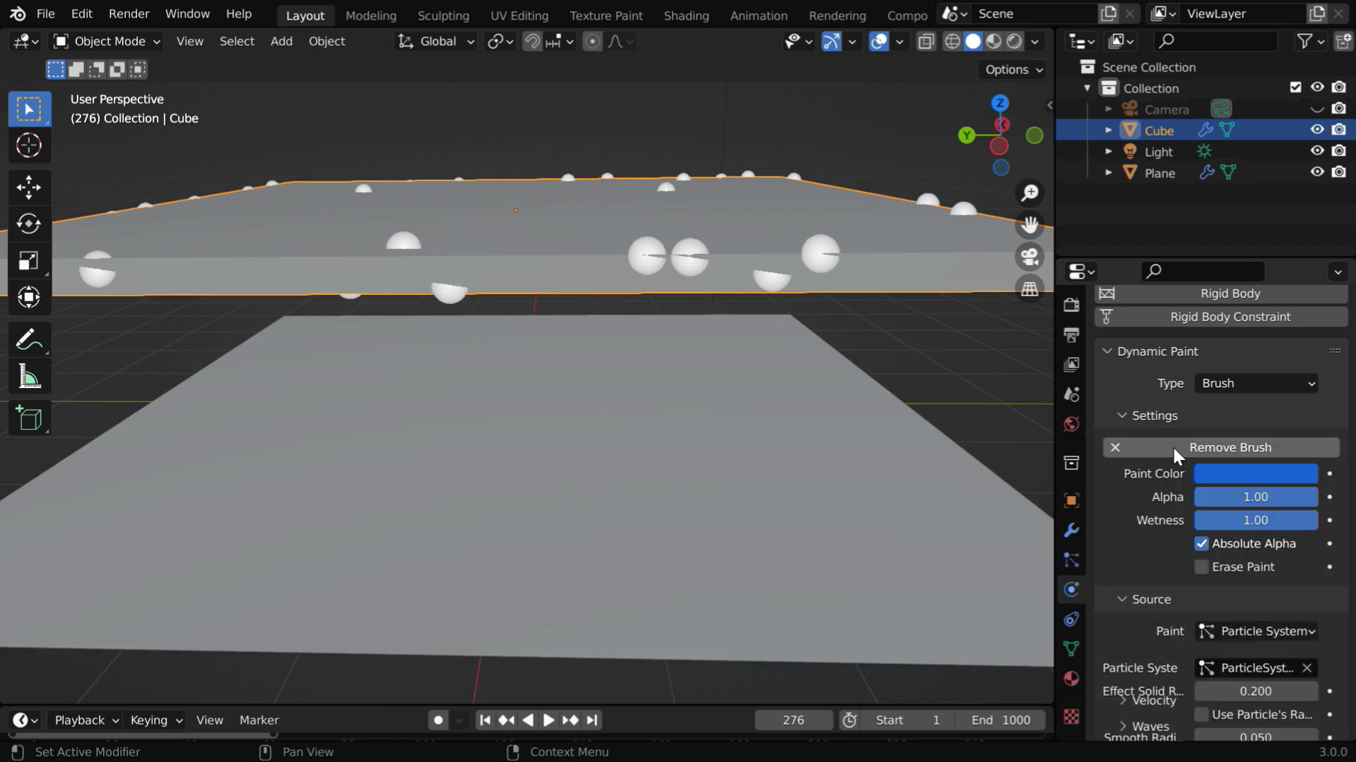
{"action": "left_click", "coordinate": [1071, 560]}
{"action": "scroll", "coordinate": [1192, 554], "scroll_direction": "up", "scroll_amount": 5}
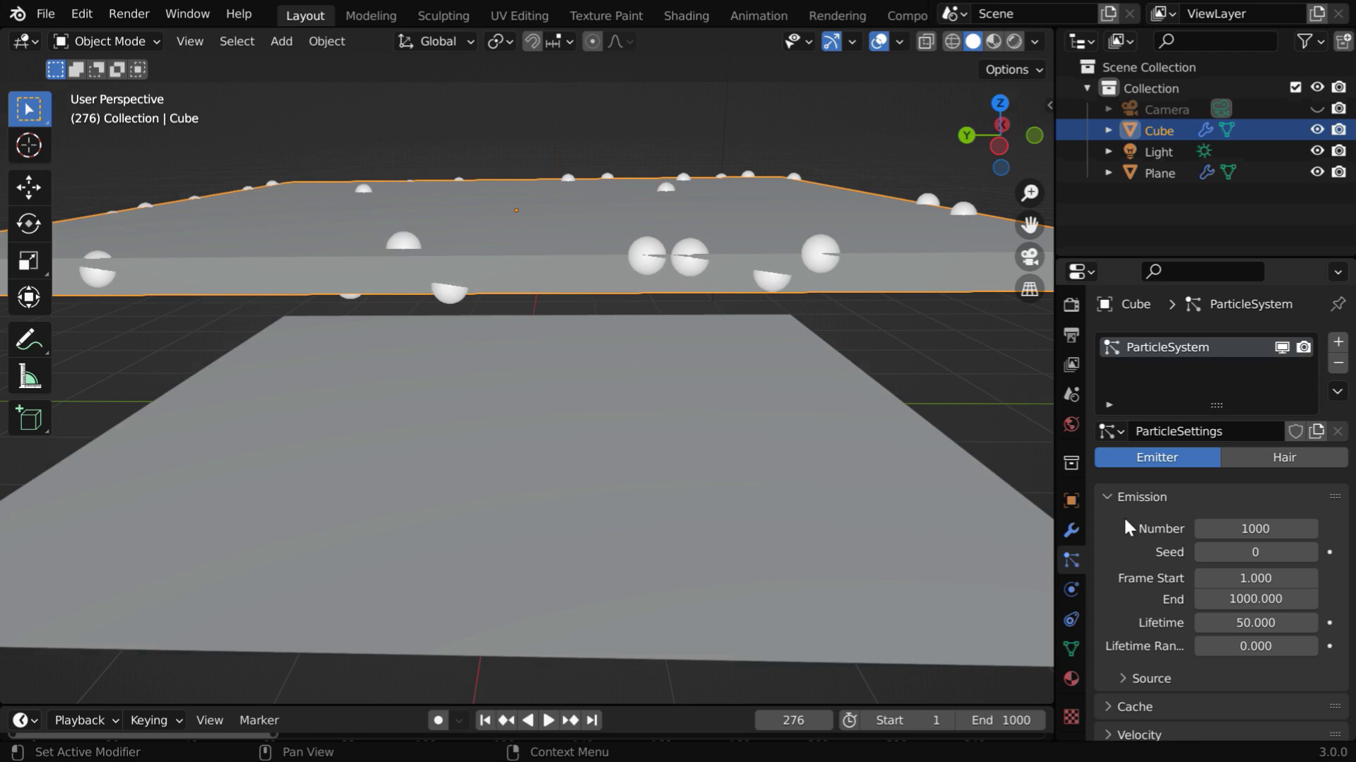
{"action": "left_click", "coordinate": [1072, 590]}
{"action": "scroll", "coordinate": [1246, 598], "scroll_direction": "down", "scroll_amount": 8}
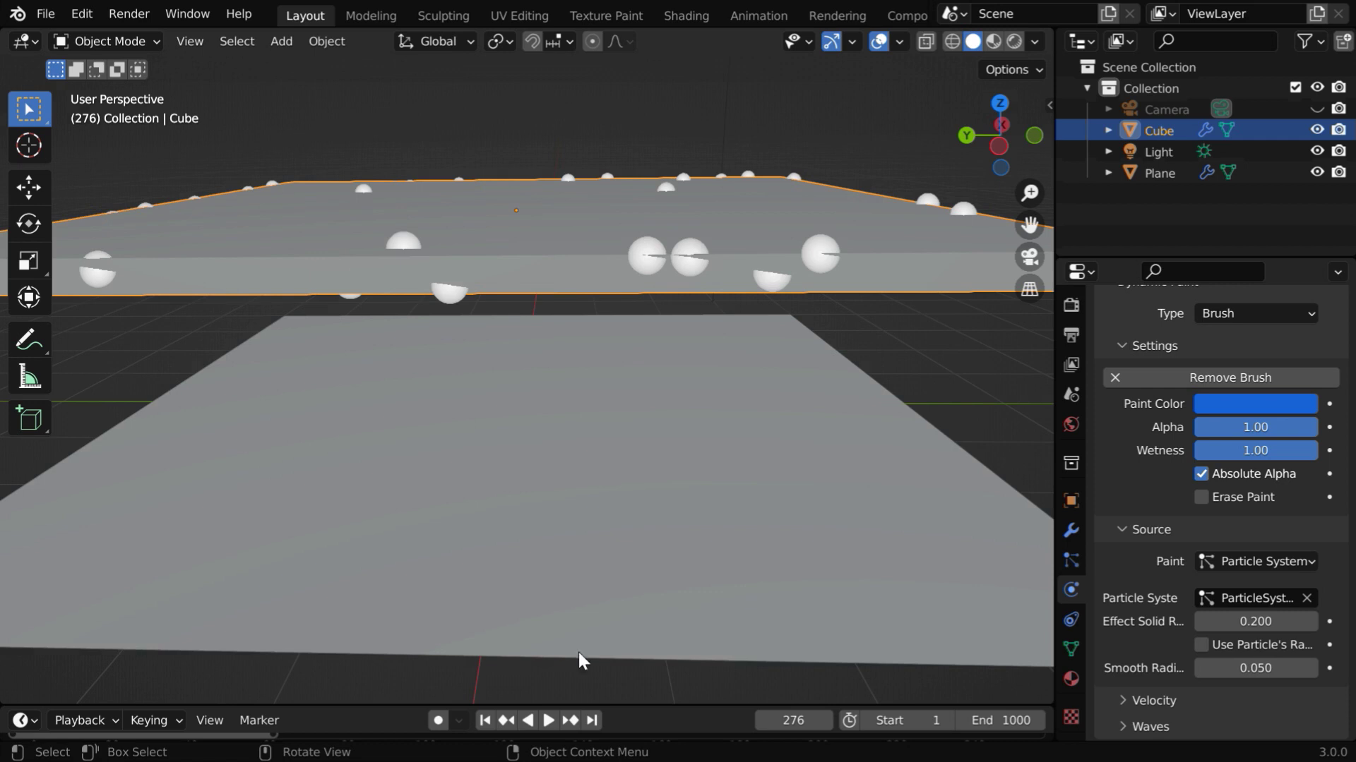
Play the simulation from the first frame to check how the falling particles disturb the plane, and stop it.
{"action": "left_click", "coordinate": [487, 720]}
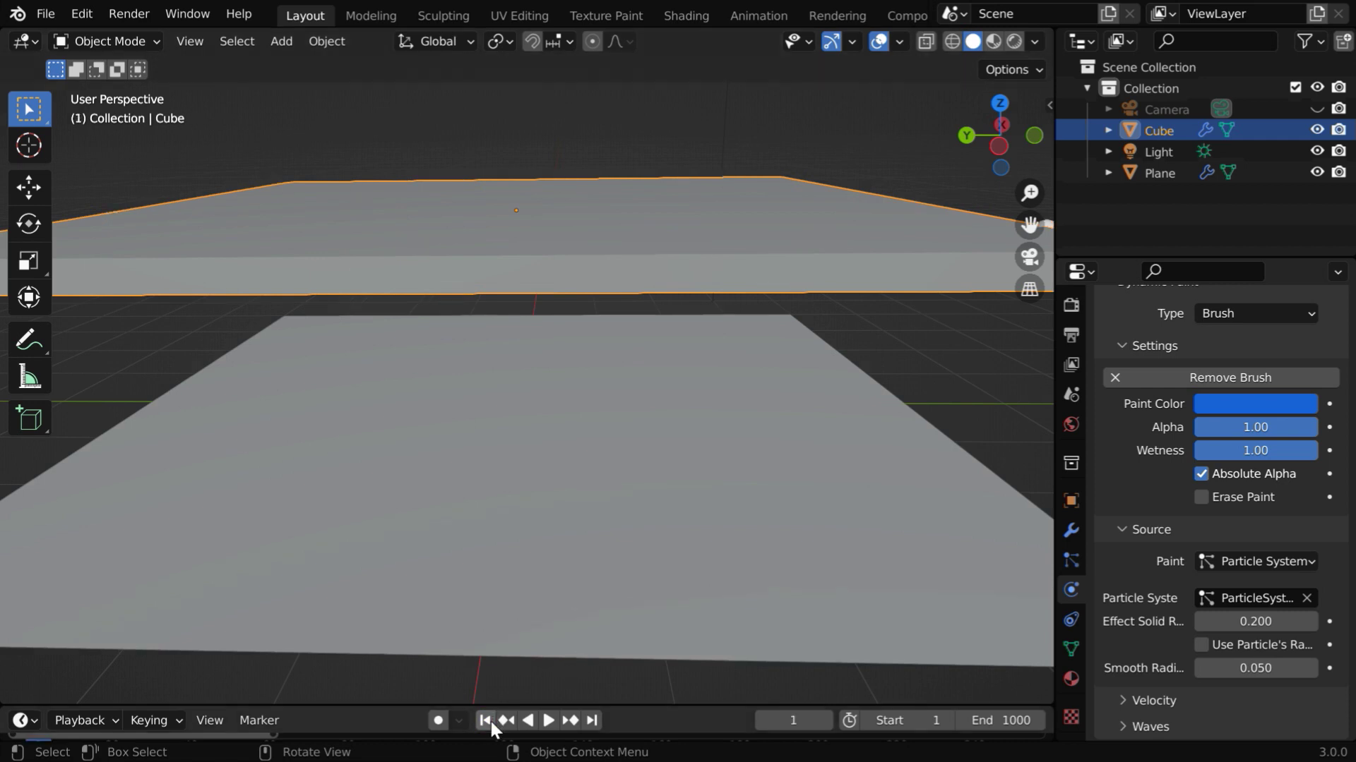
{"action": "left_click", "coordinate": [549, 720]}
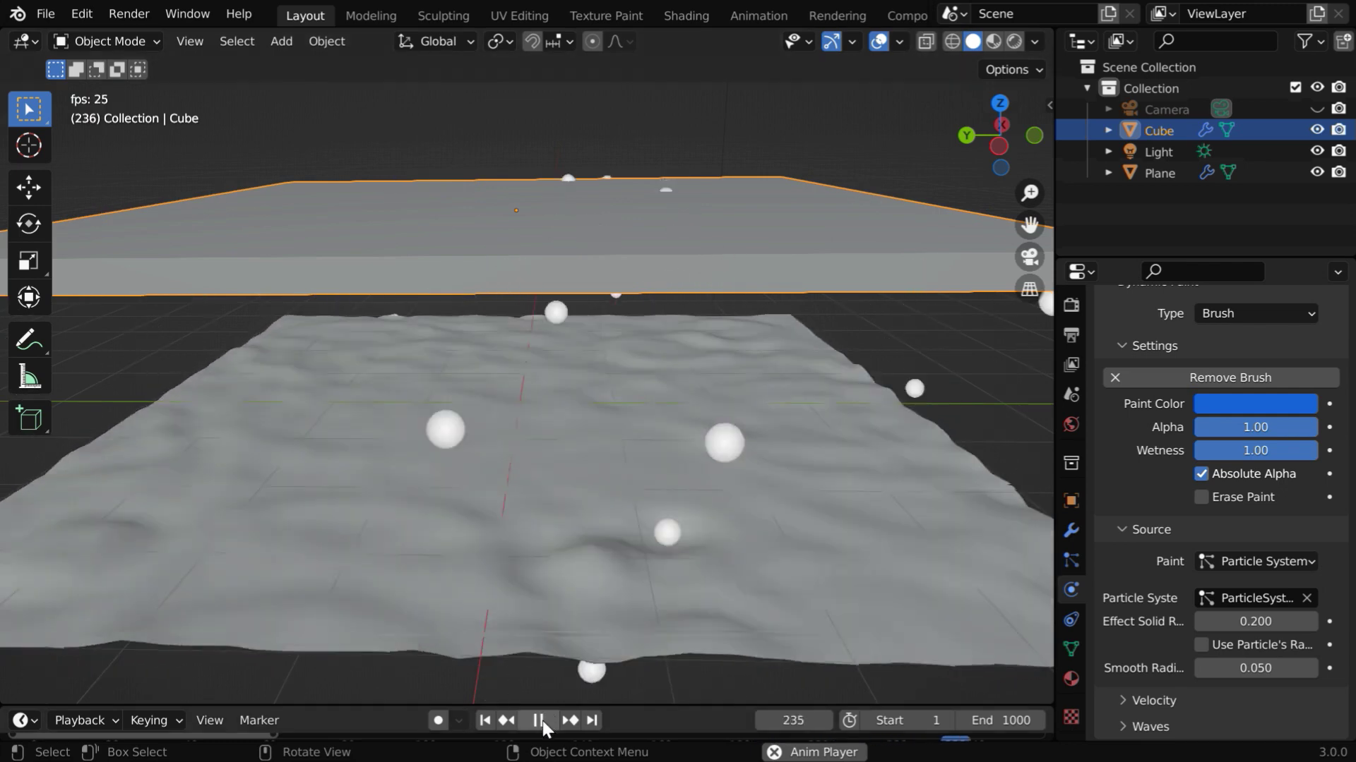
{"action": "left_click", "coordinate": [542, 720]}
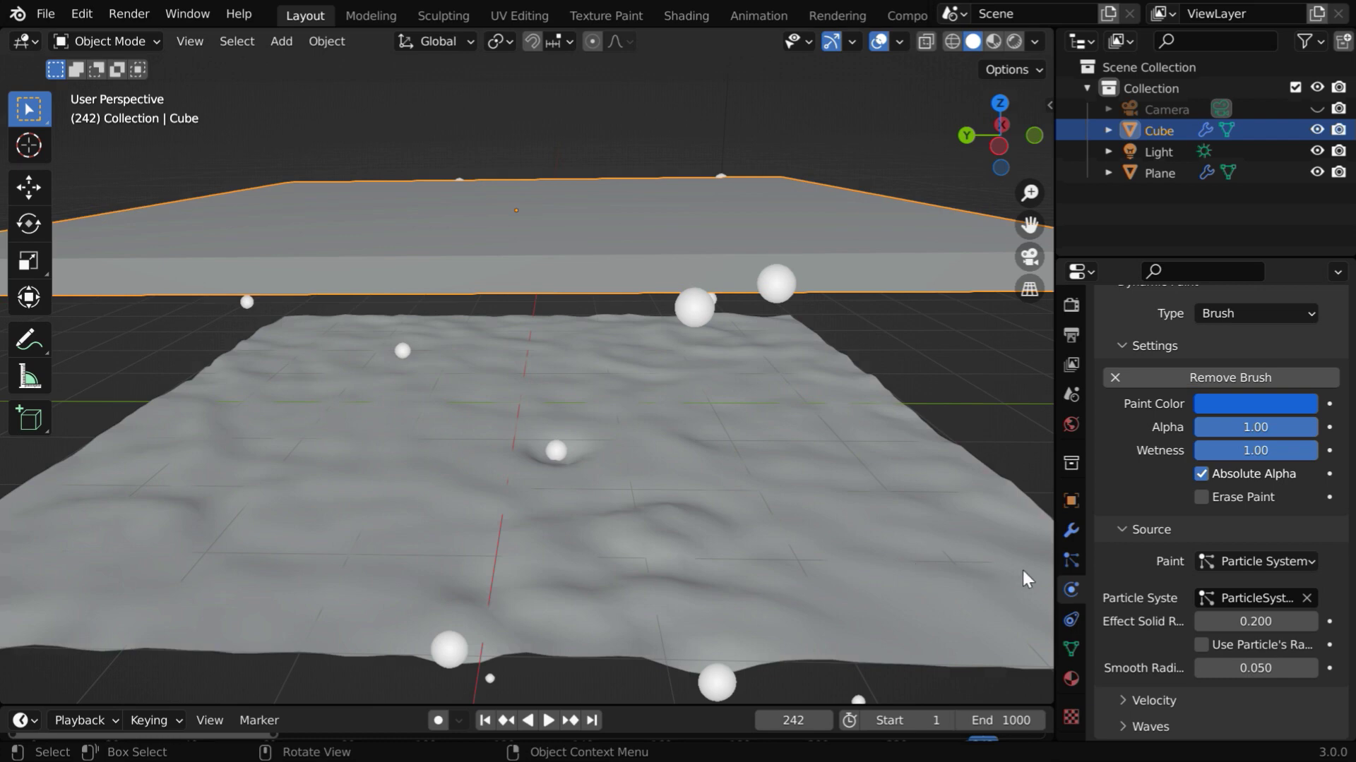
Reduce the cube's particle emission number to 200.
{"action": "left_click", "coordinate": [1069, 561]}
{"action": "scroll", "coordinate": [1225, 503], "scroll_direction": "up", "scroll_amount": 6}
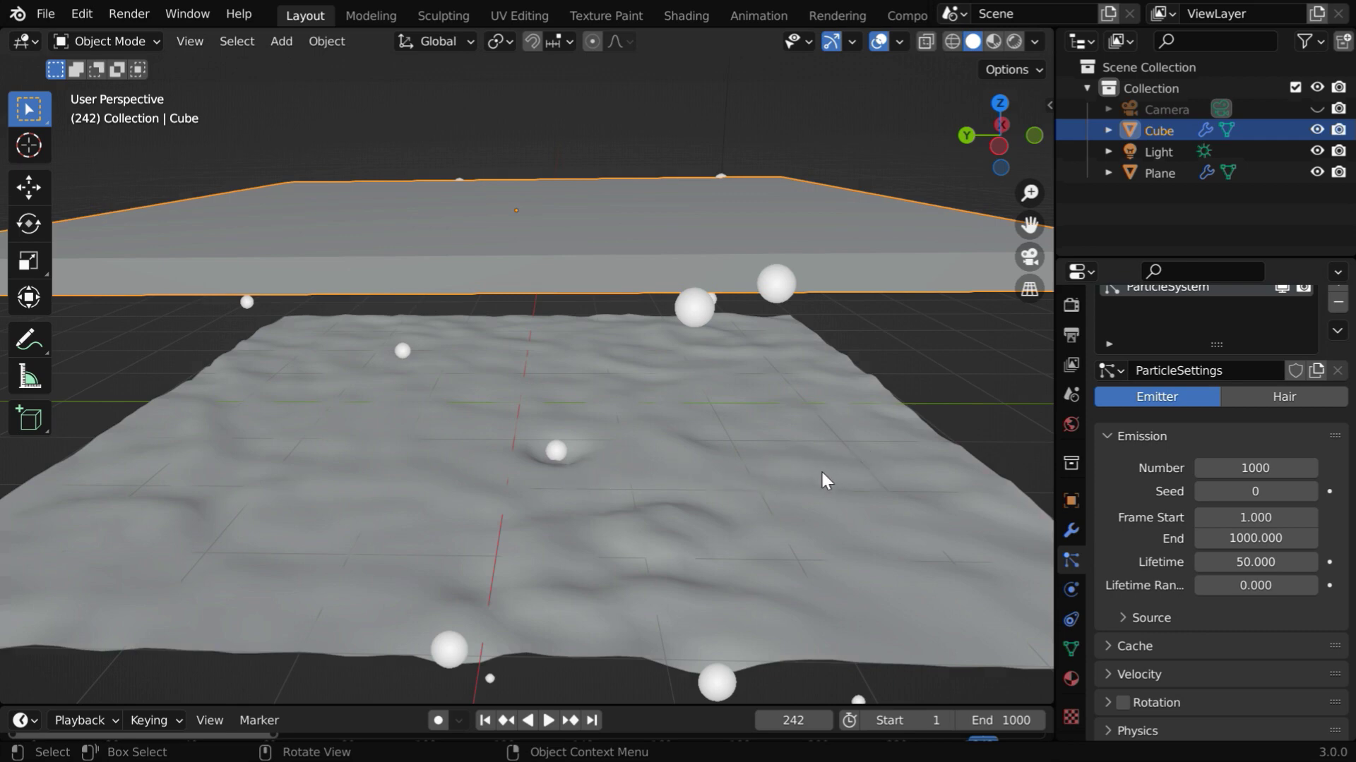
{"action": "left_click", "coordinate": [1270, 468]}
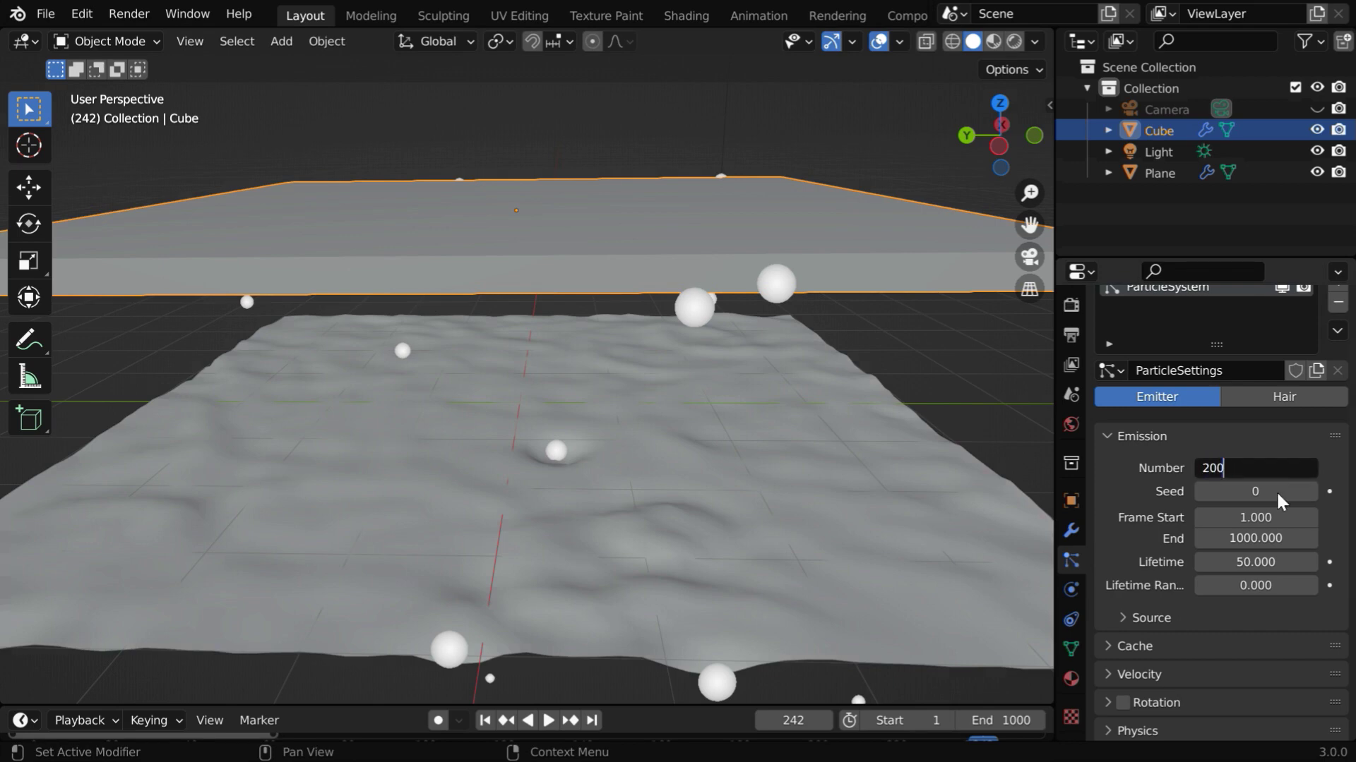
{"action": "key", "text": "Return"}
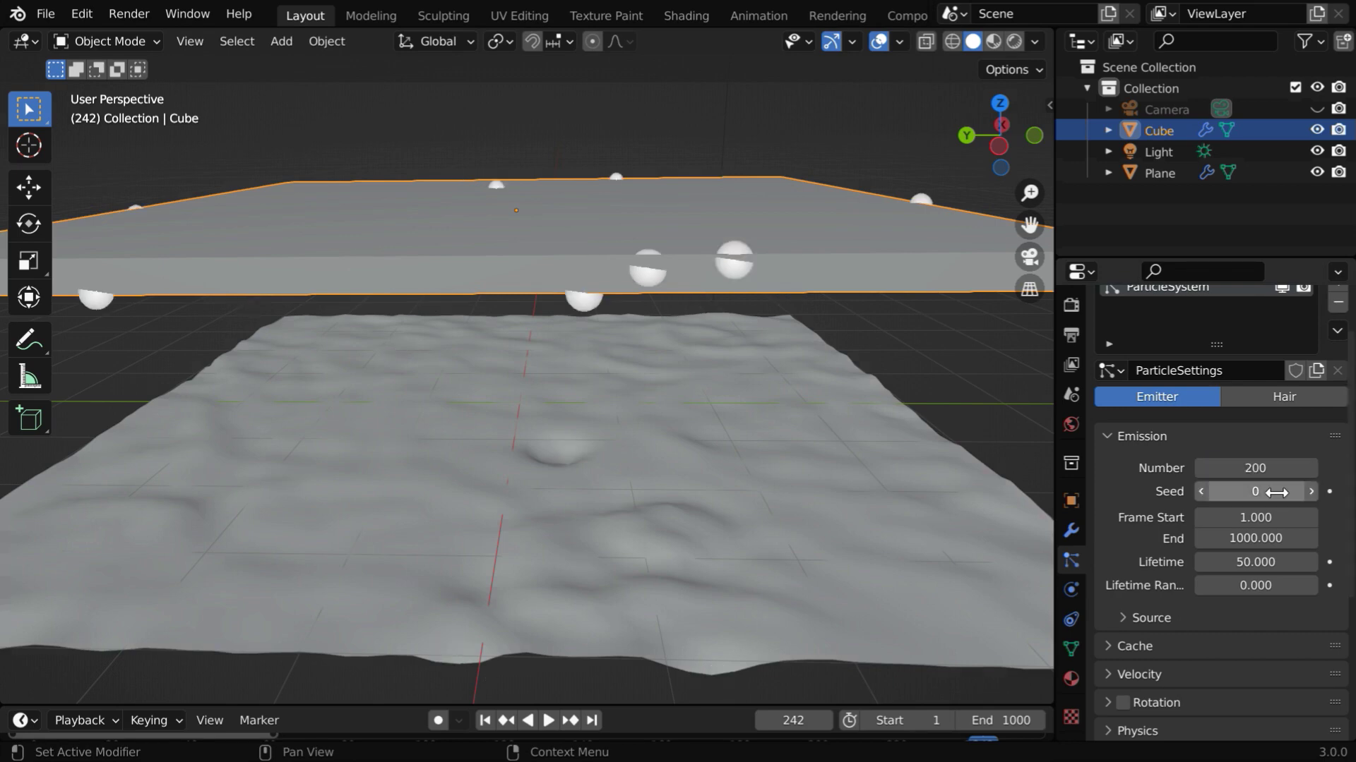
Replay the animation from the start to check the ripples with the reduced particle count.
{"action": "left_click", "coordinate": [485, 722]}
{"action": "key", "text": "space"}
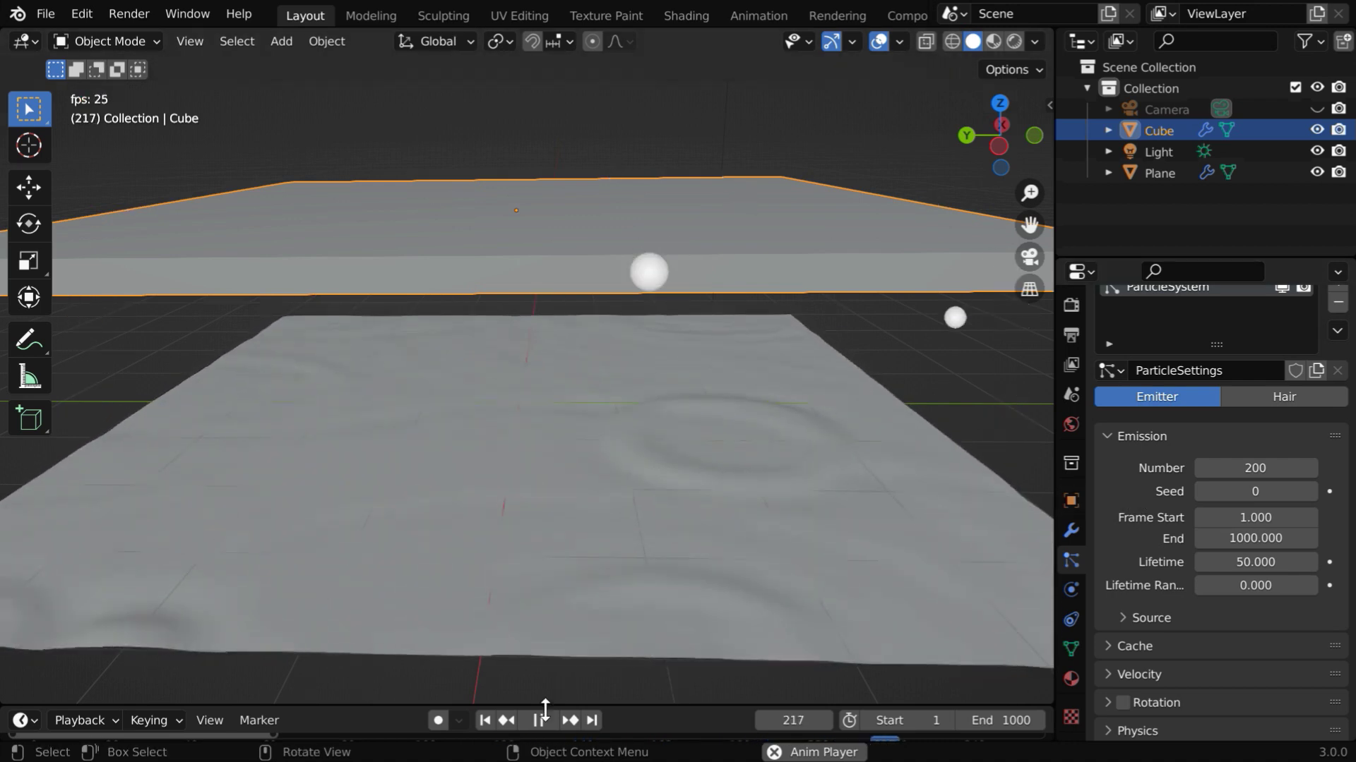
{"action": "left_click", "coordinate": [541, 720]}
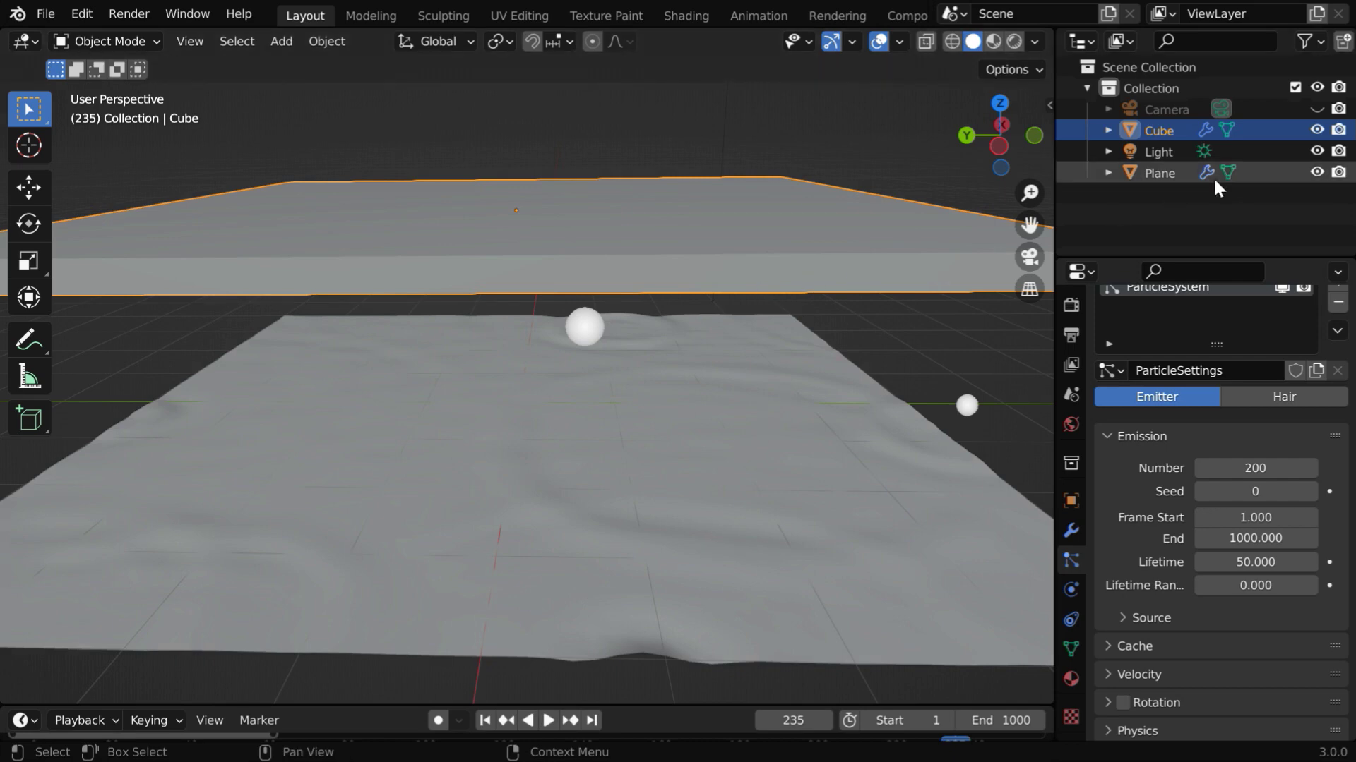
Hide the emitter cube in the viewport and in renders, preview the waves alone, and return to frame 1.
{"action": "left_click", "coordinate": [1316, 131]}
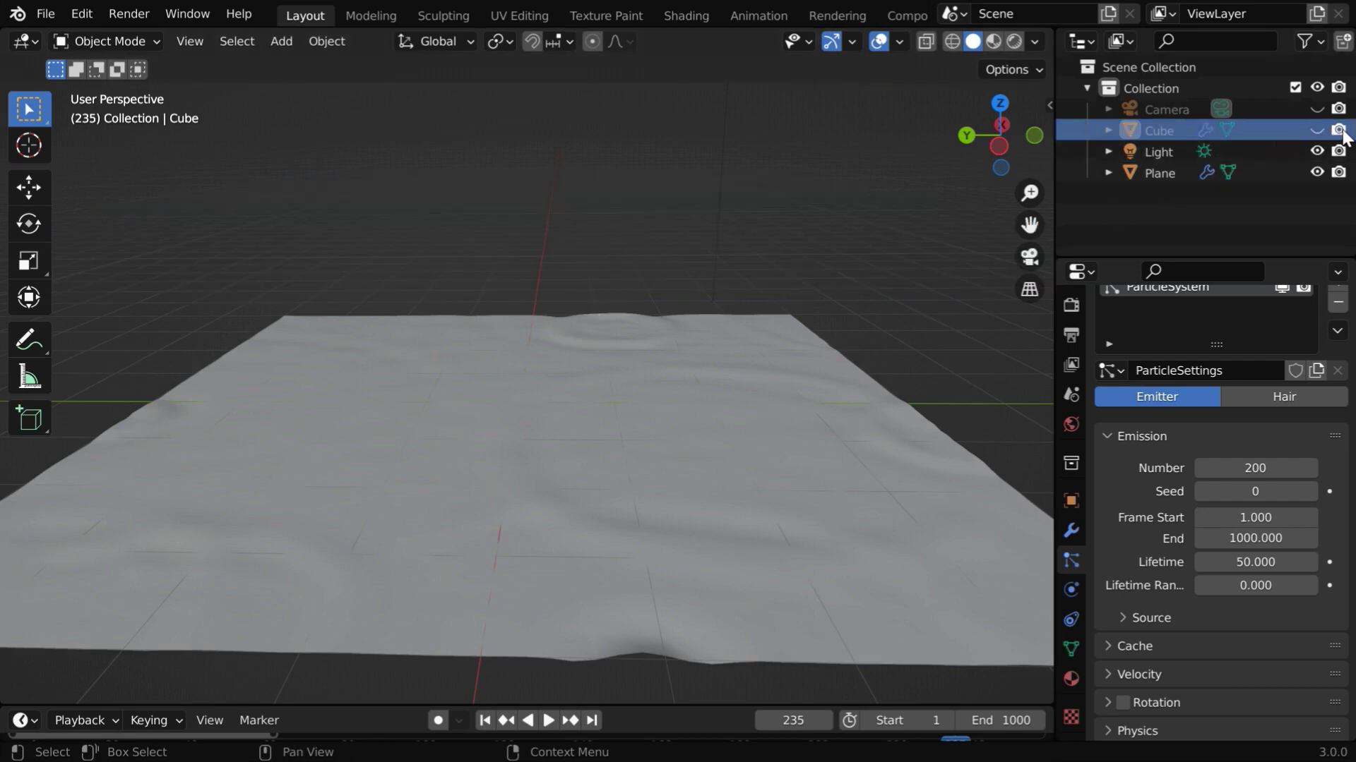
{"action": "left_click", "coordinate": [1339, 129]}
{"action": "left_click", "coordinate": [484, 721]}
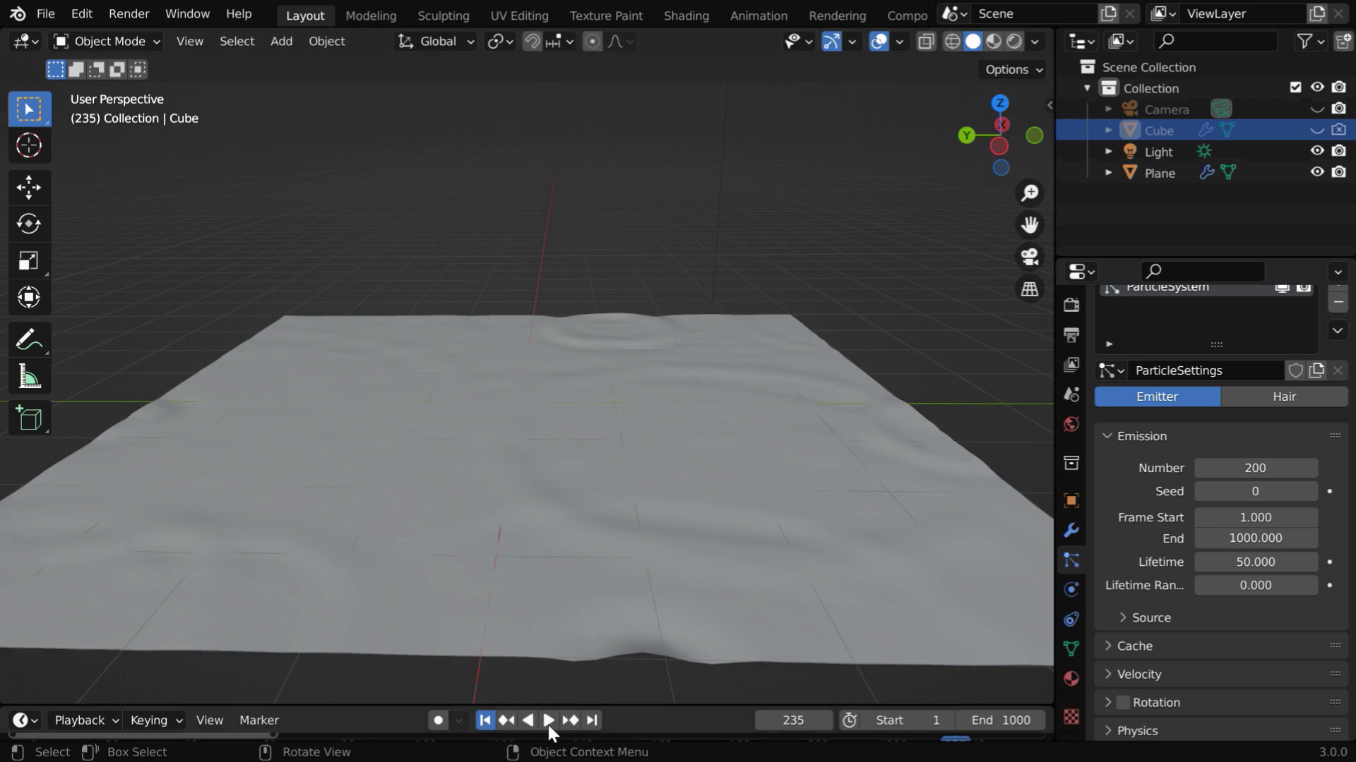
{"action": "left_click", "coordinate": [547, 721]}
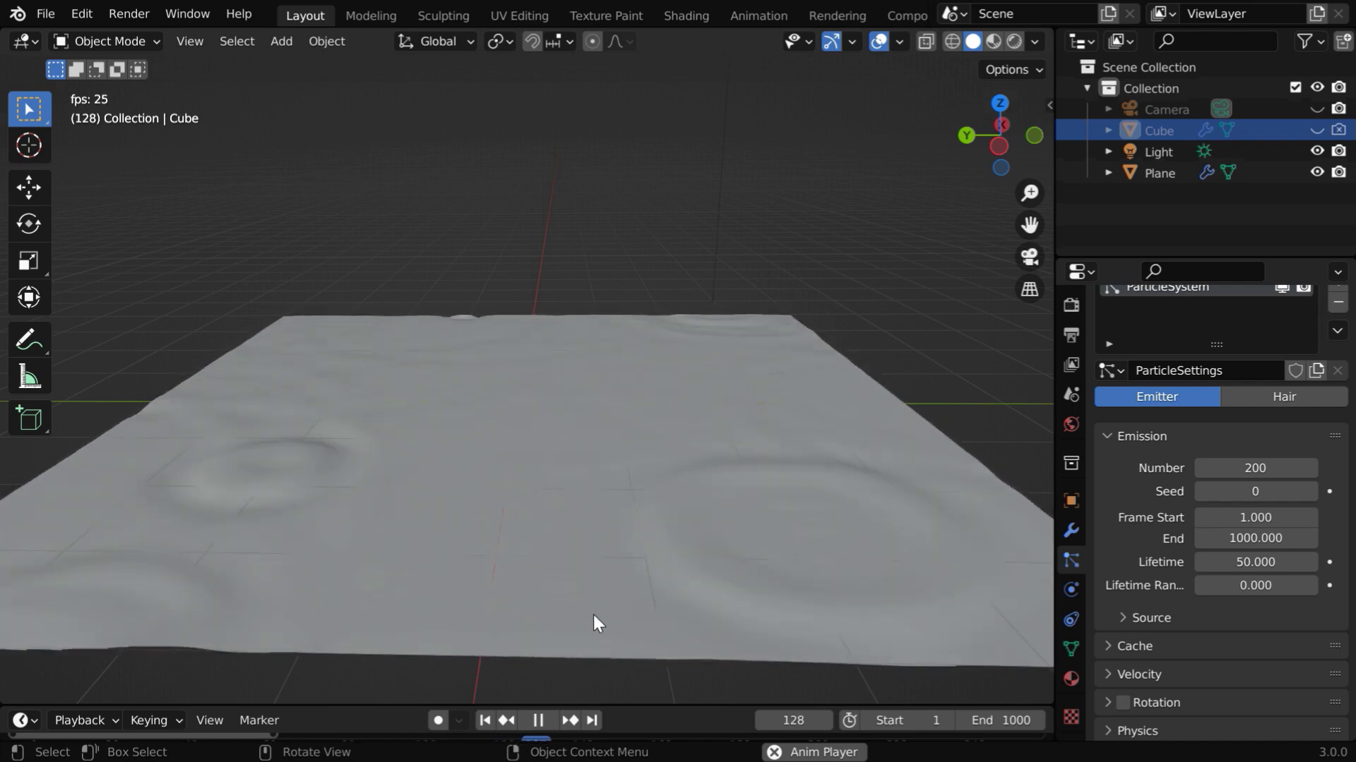
{"action": "left_click", "coordinate": [542, 718]}
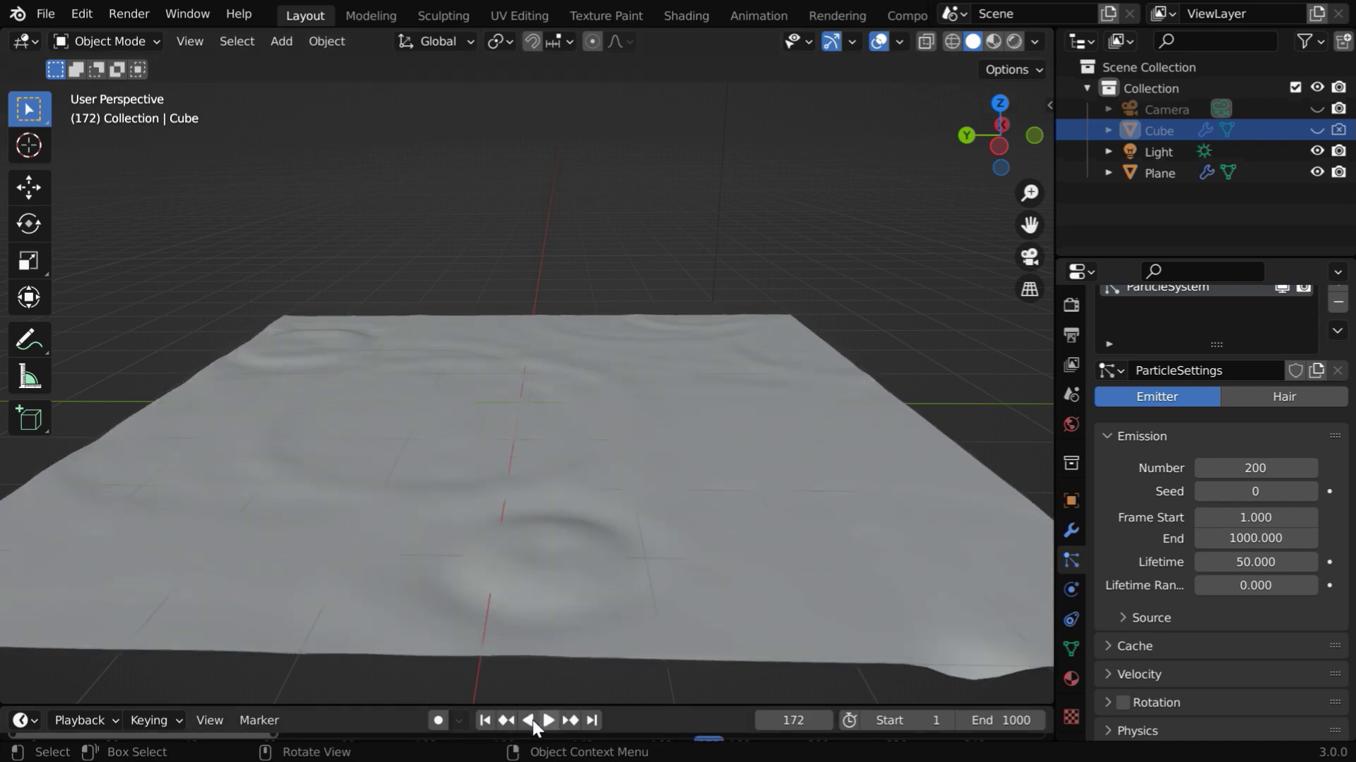
{"action": "left_click", "coordinate": [489, 723]}
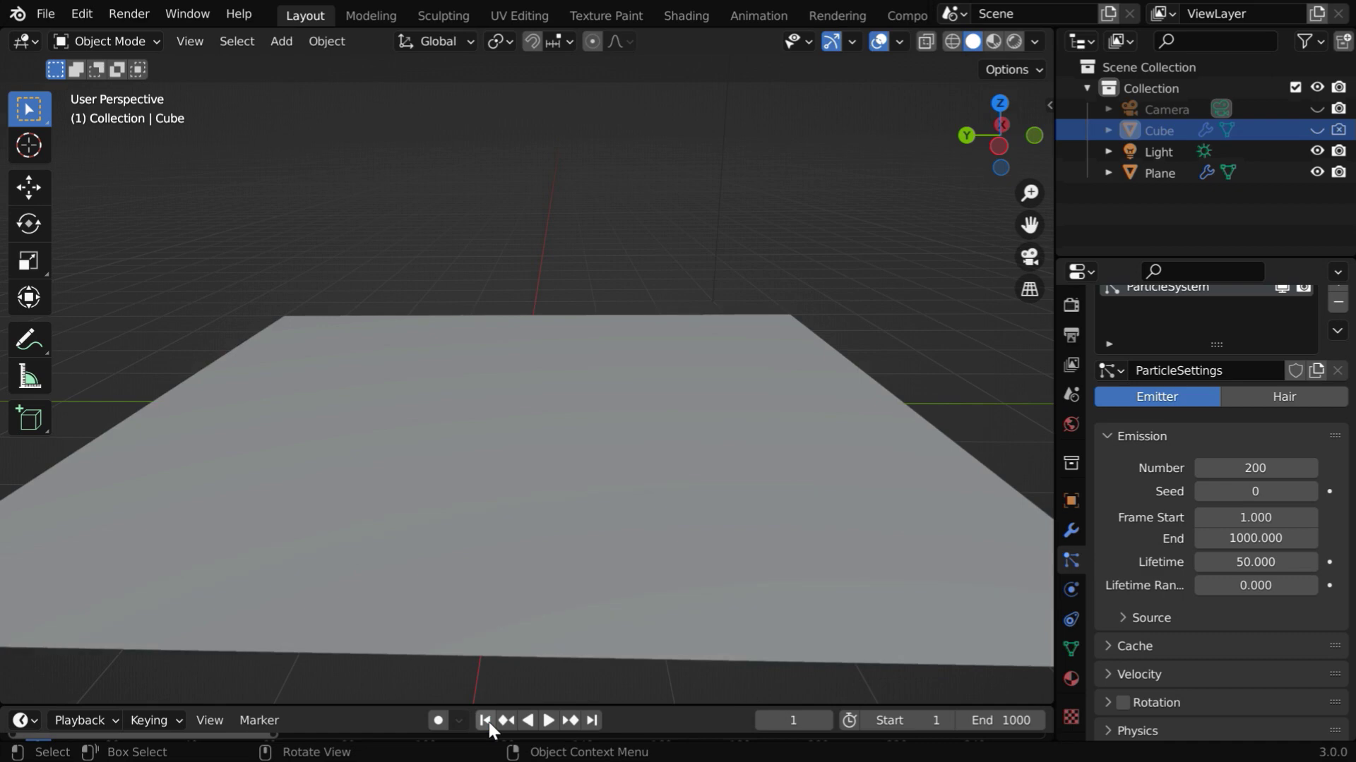
Select the plane and show the viewport in Rendered shading with Scene World off and the HDRI strength at 1.5.
{"action": "left_click", "coordinate": [645, 592]}
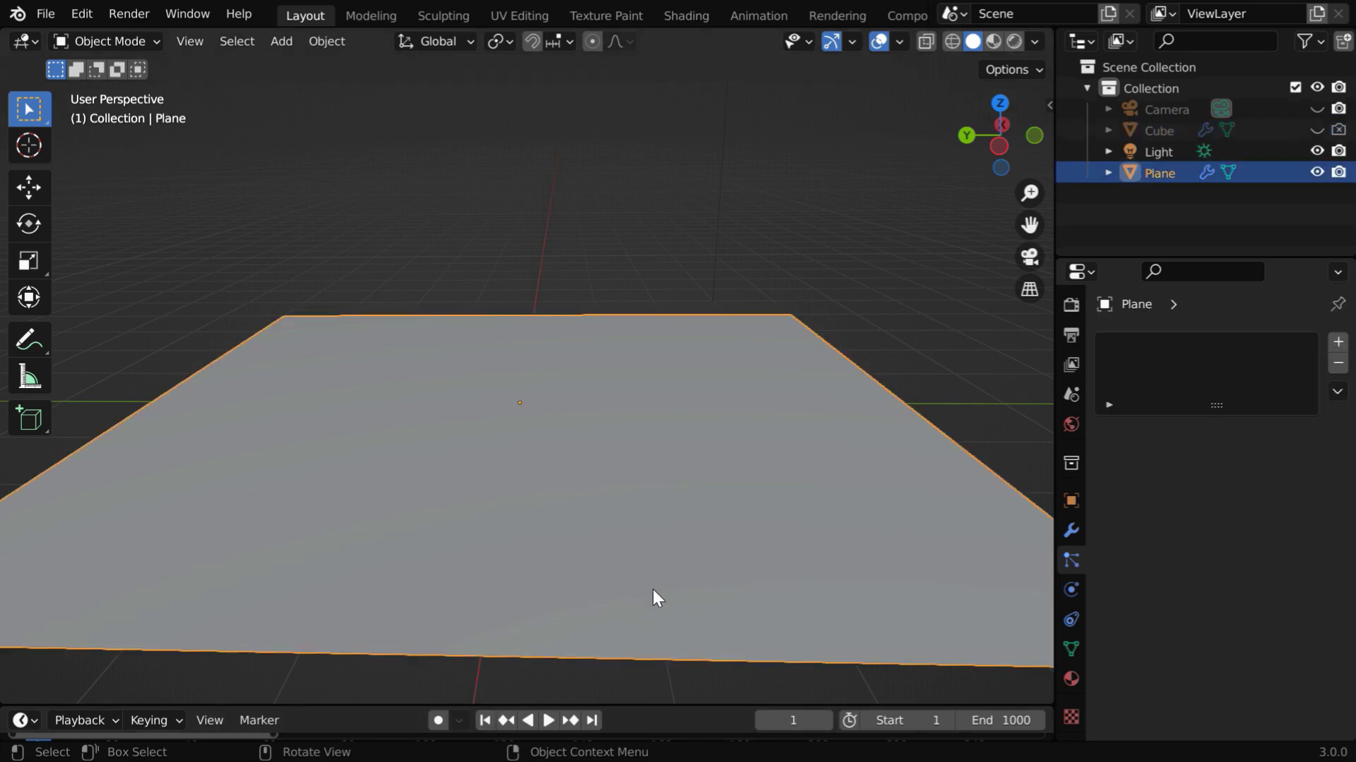
{"action": "left_click", "coordinate": [1013, 42]}
{"action": "left_click", "coordinate": [1033, 41]}
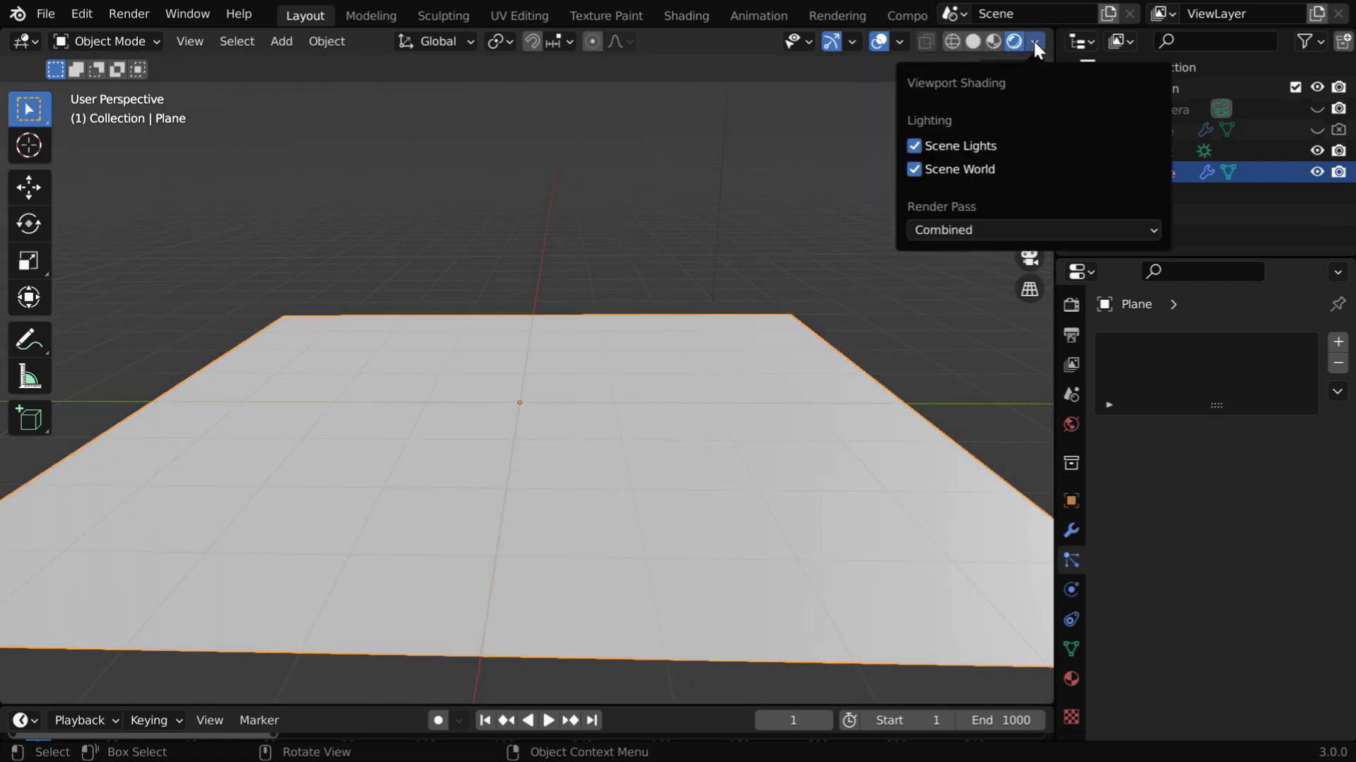
{"action": "left_click", "coordinate": [963, 170]}
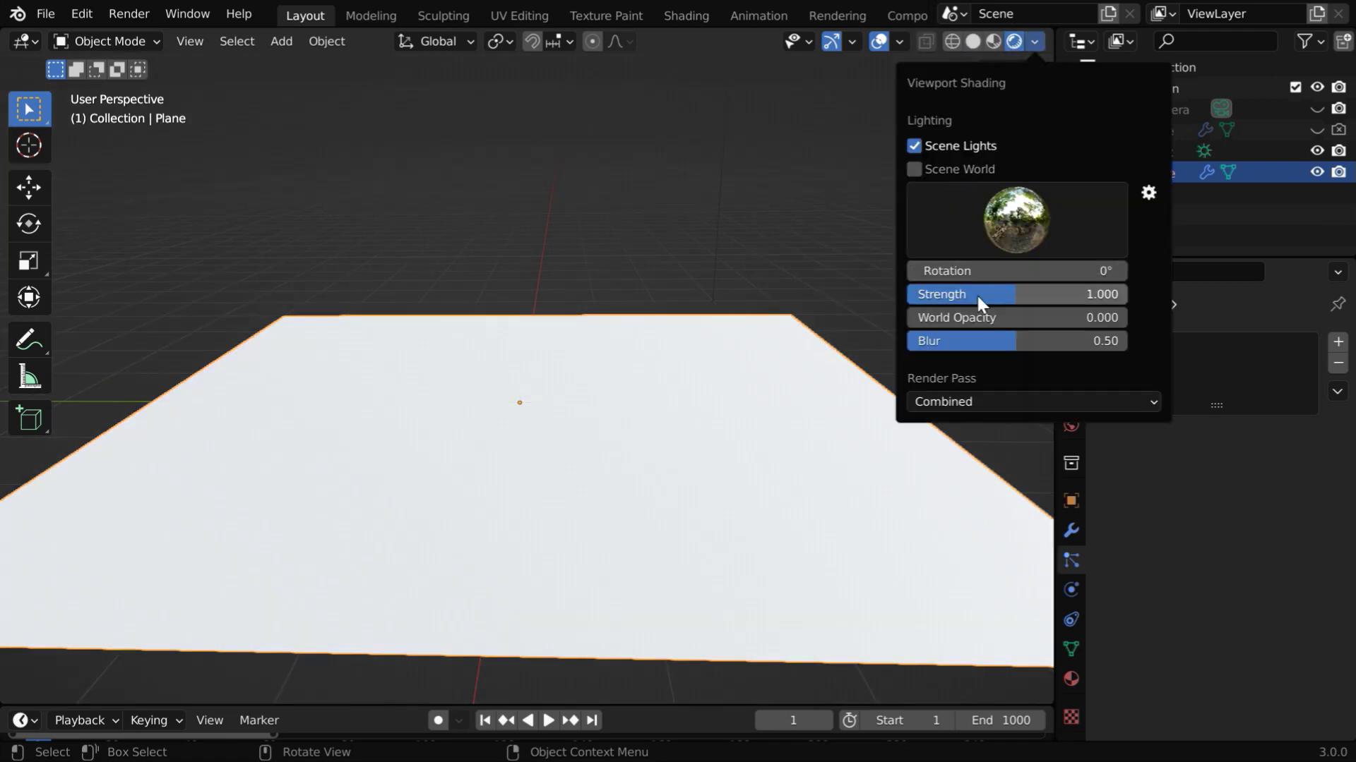
{"action": "left_click", "coordinate": [1032, 292]}
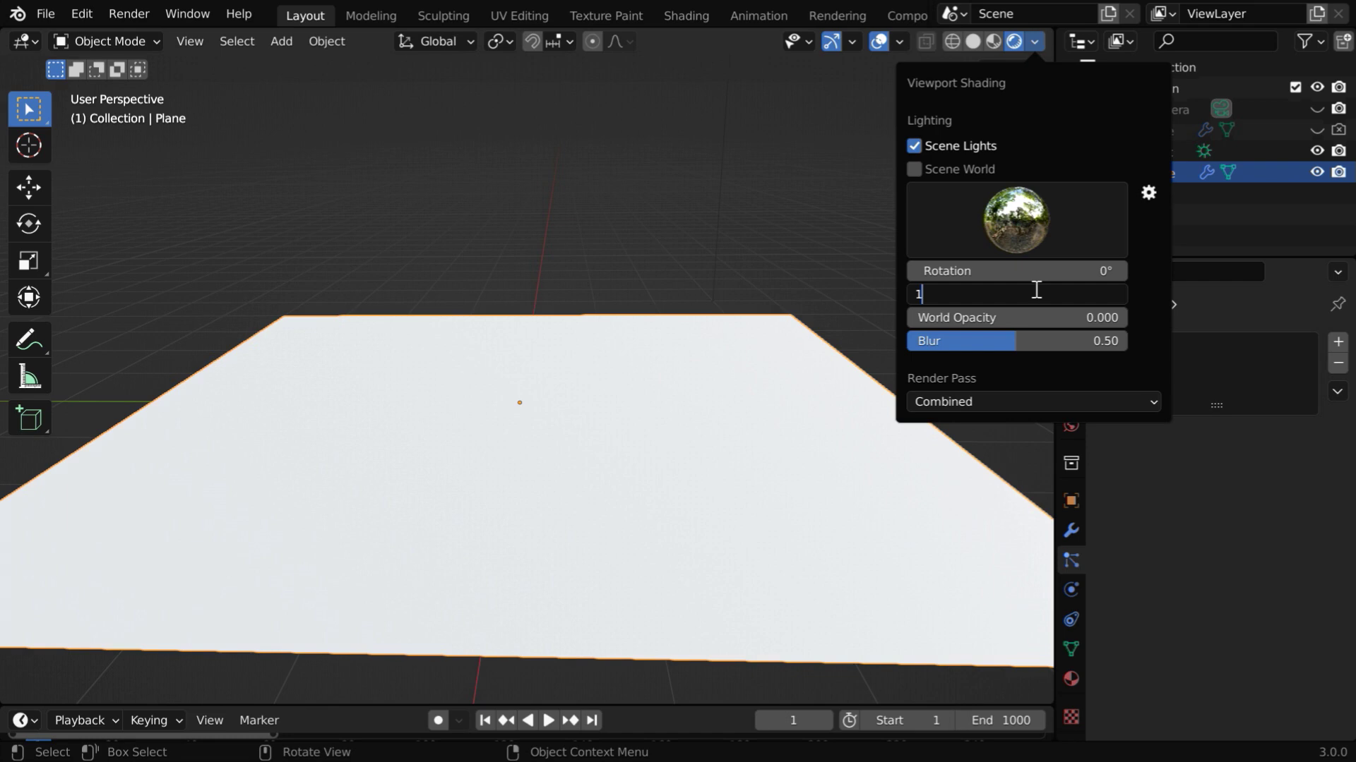
{"action": "type", "text": "1.5"}
{"action": "key", "text": "Return"}
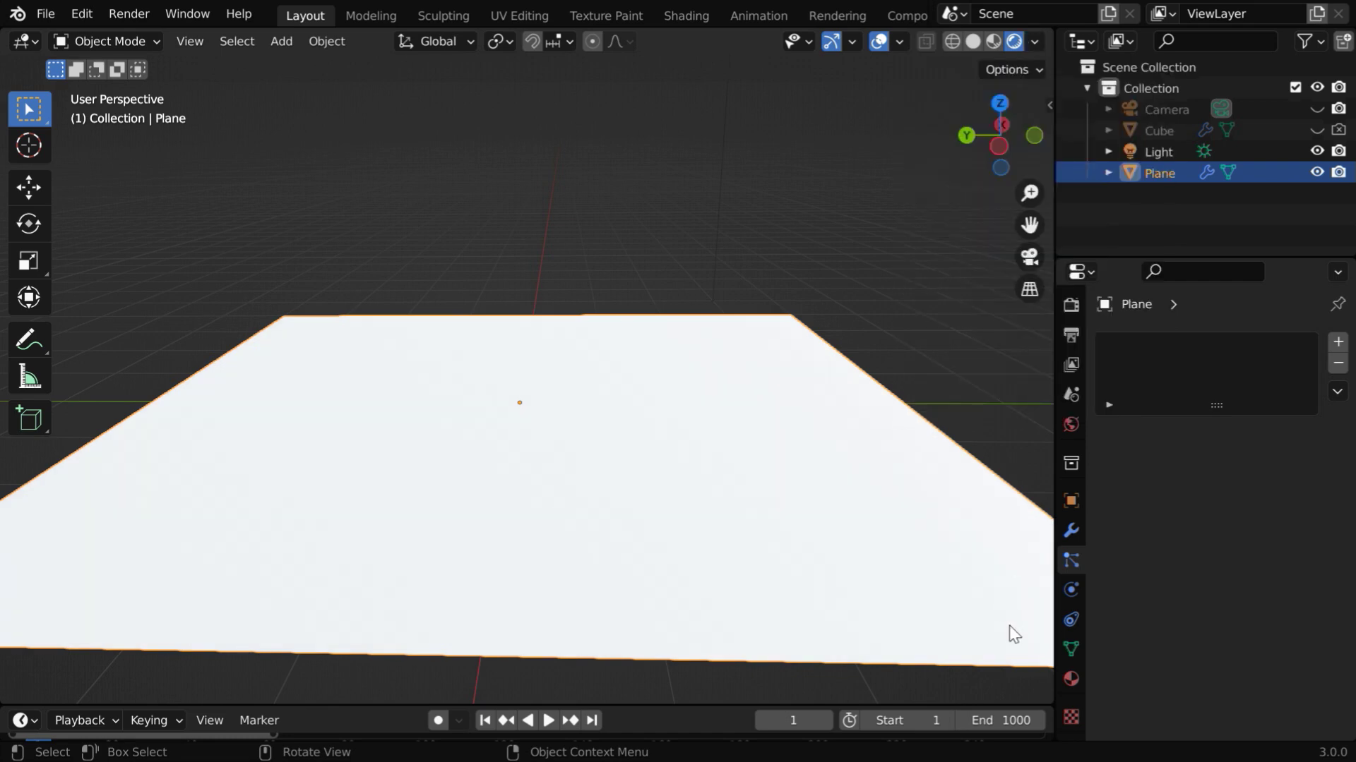
Create a new material on the plane with a light cyan base color (H 0.514, S 0.786, V 0.800).
{"action": "left_click", "coordinate": [1070, 679]}
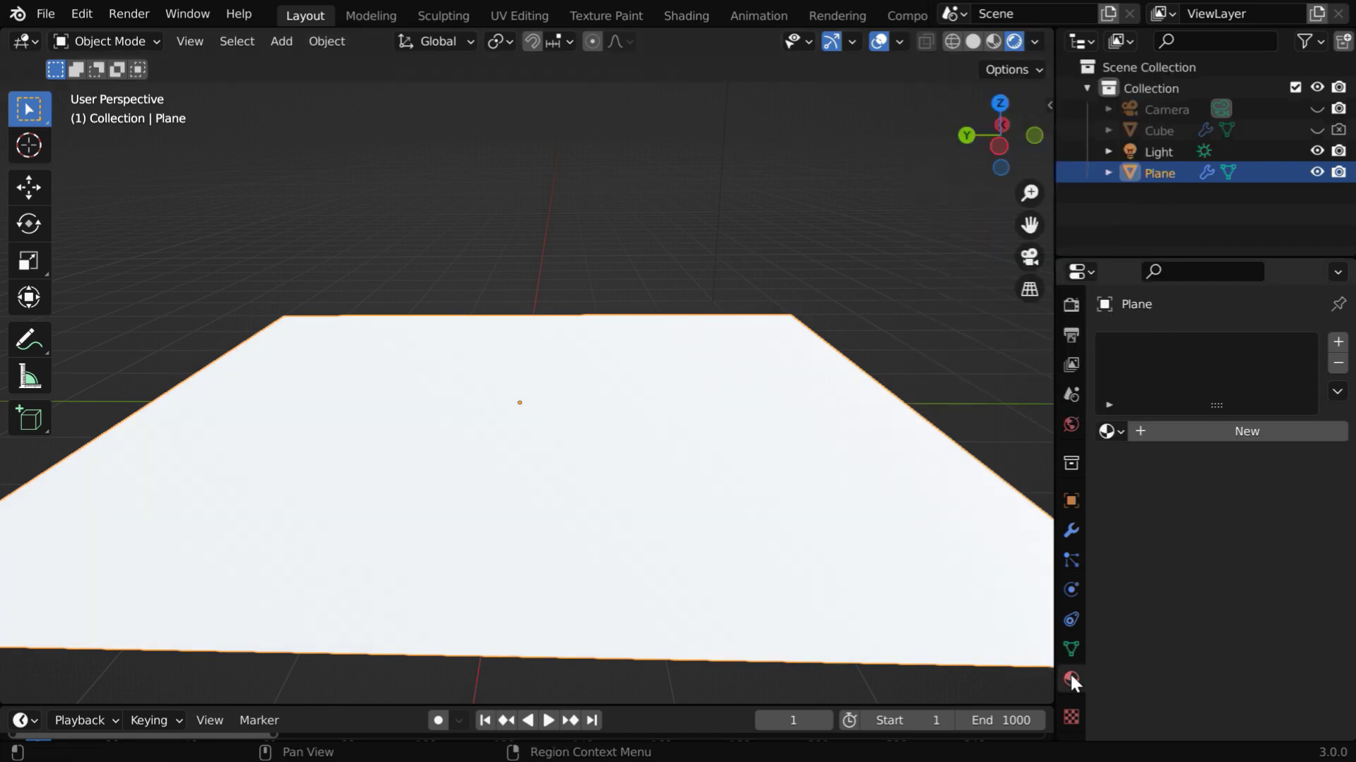
{"action": "left_click", "coordinate": [1202, 432]}
{"action": "scroll", "coordinate": [1214, 465], "scroll_direction": "down", "scroll_amount": 5}
{"action": "left_click", "coordinate": [1256, 516]}
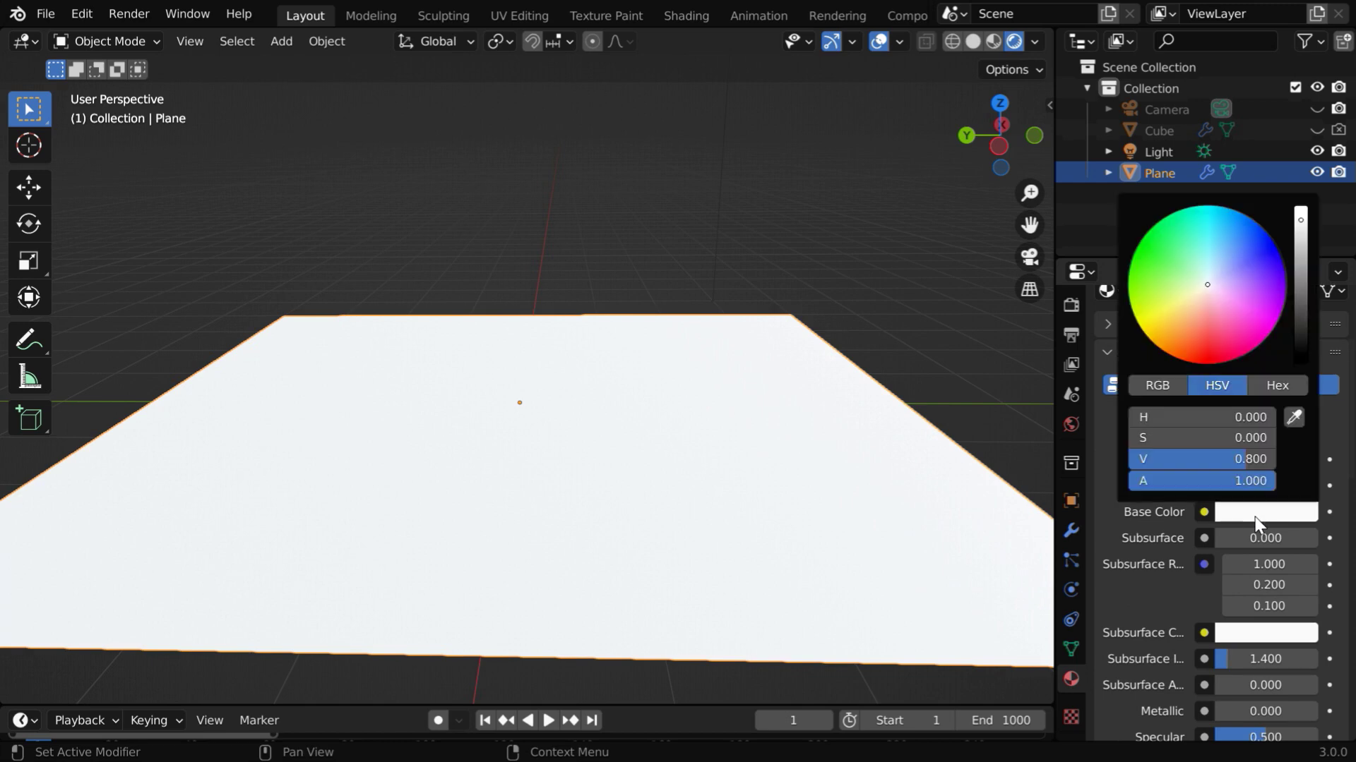
{"action": "left_click", "coordinate": [1209, 244]}
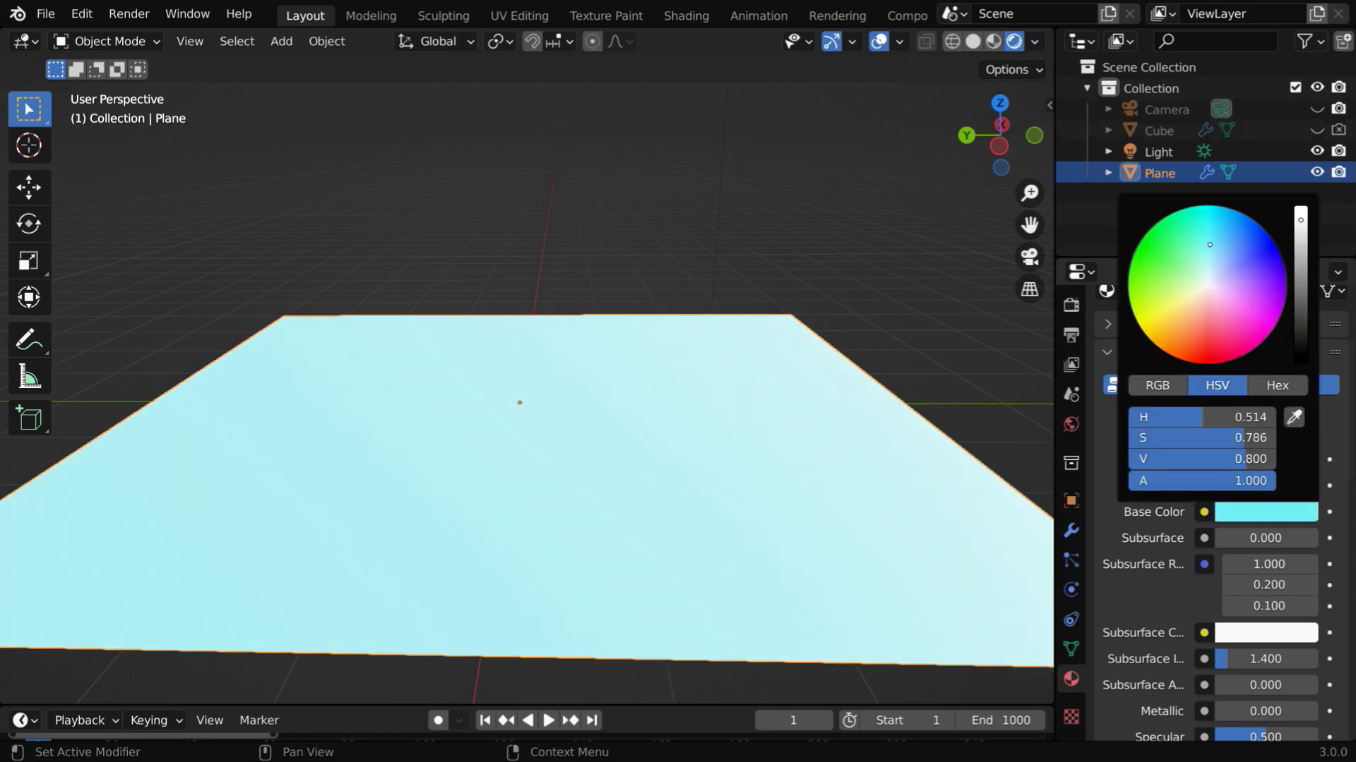
Set the plane material's roughness to 0.1, transmission to 1.0 and IOR to 1.2 for a clear water look.
{"action": "scroll", "coordinate": [1201, 575], "scroll_direction": "down", "scroll_amount": 8}
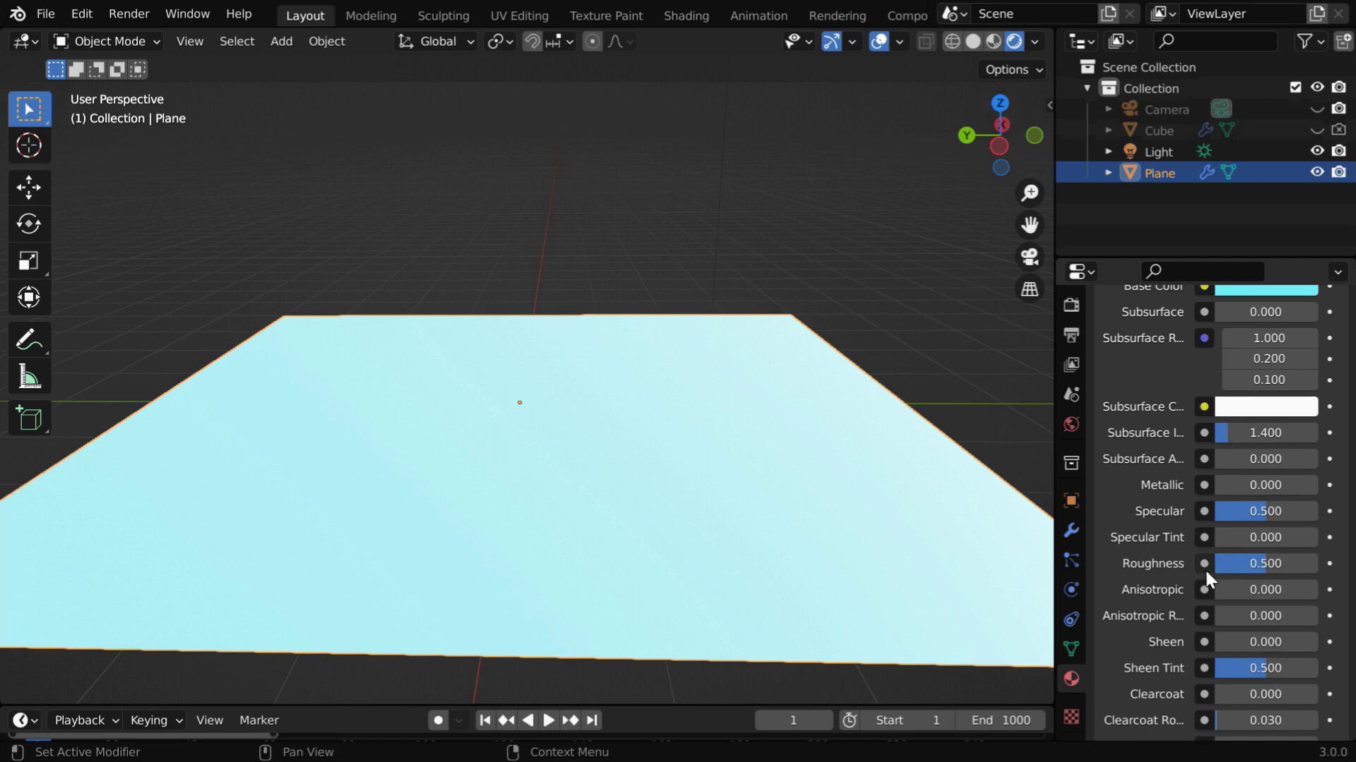
{"action": "left_click", "coordinate": [1256, 563]}
{"action": "type", "text": ".1"}
{"action": "key", "text": "Return"}
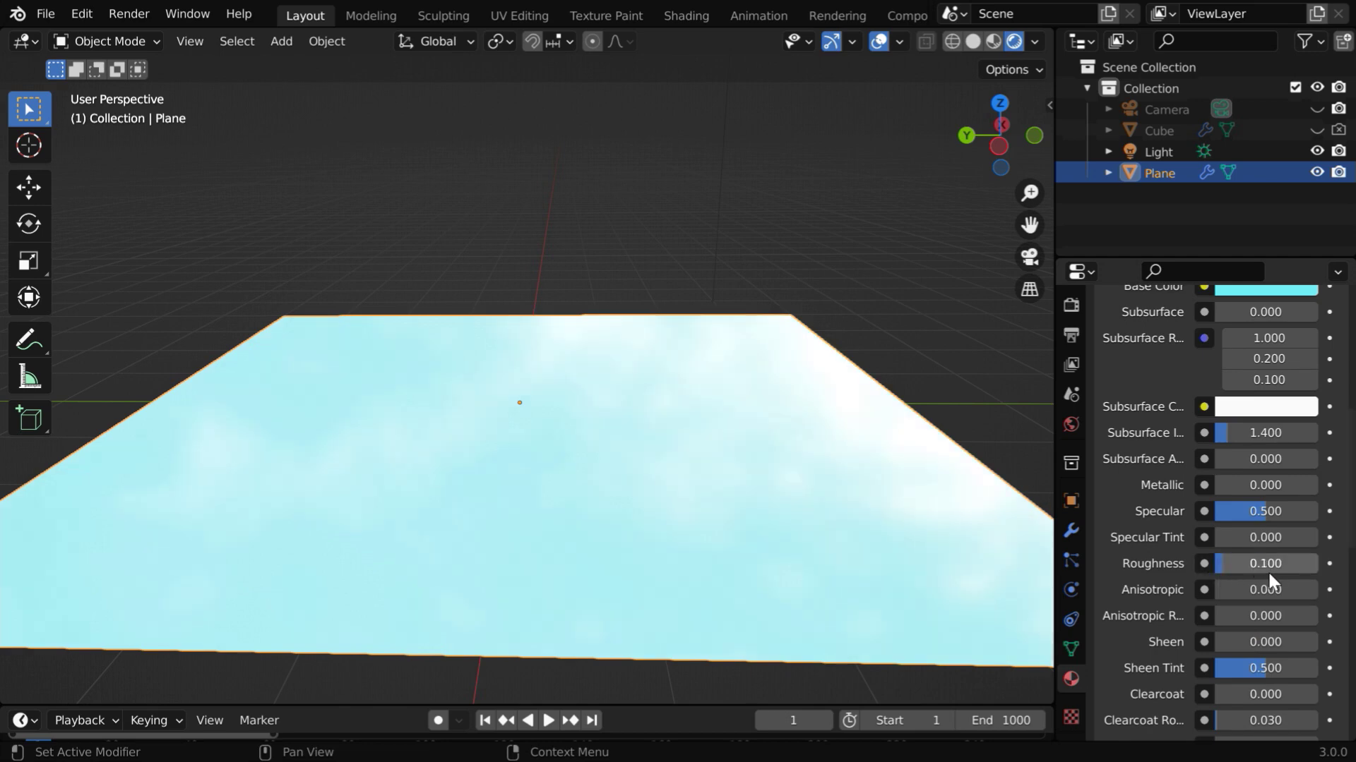
{"action": "scroll", "coordinate": [1267, 571], "scroll_direction": "down", "scroll_amount": 10}
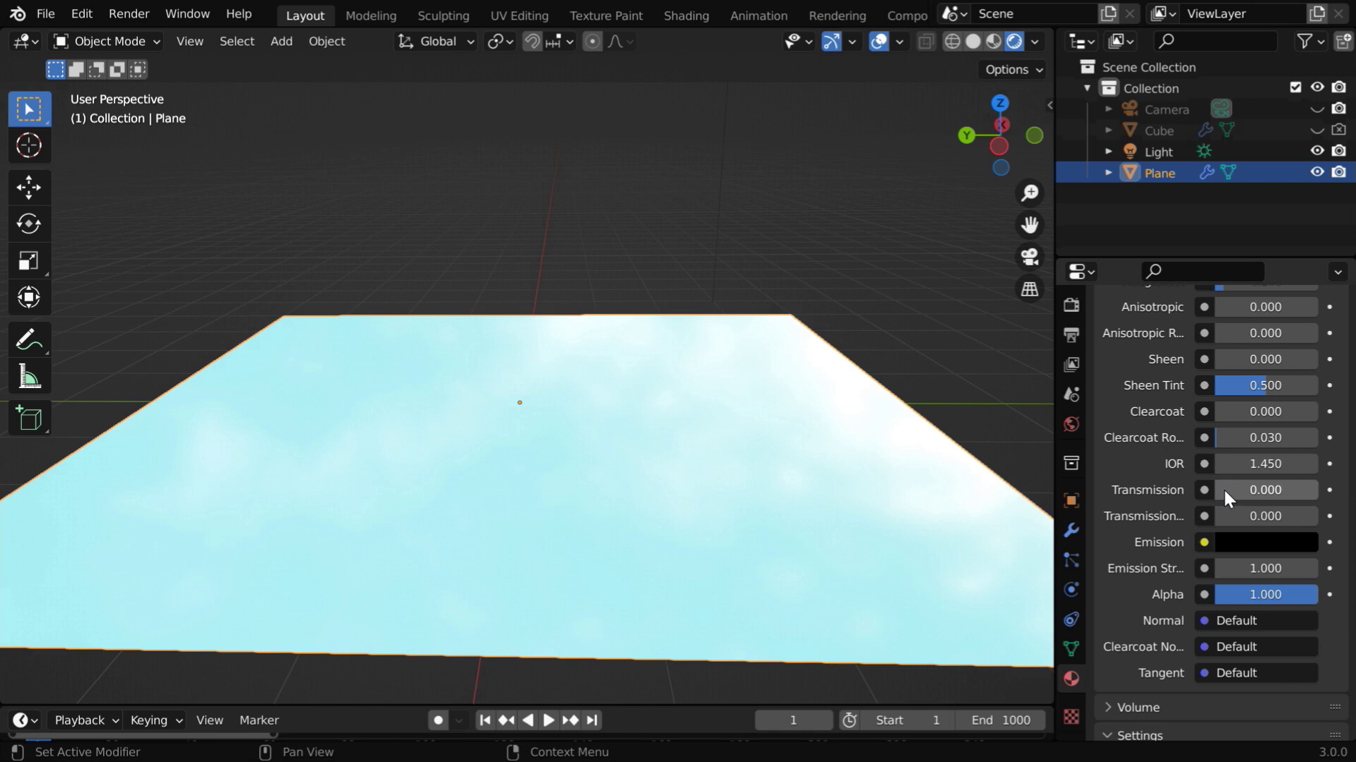
{"action": "left_click_drag", "start_coordinate": [1218, 488], "coordinate": [1324, 487]}
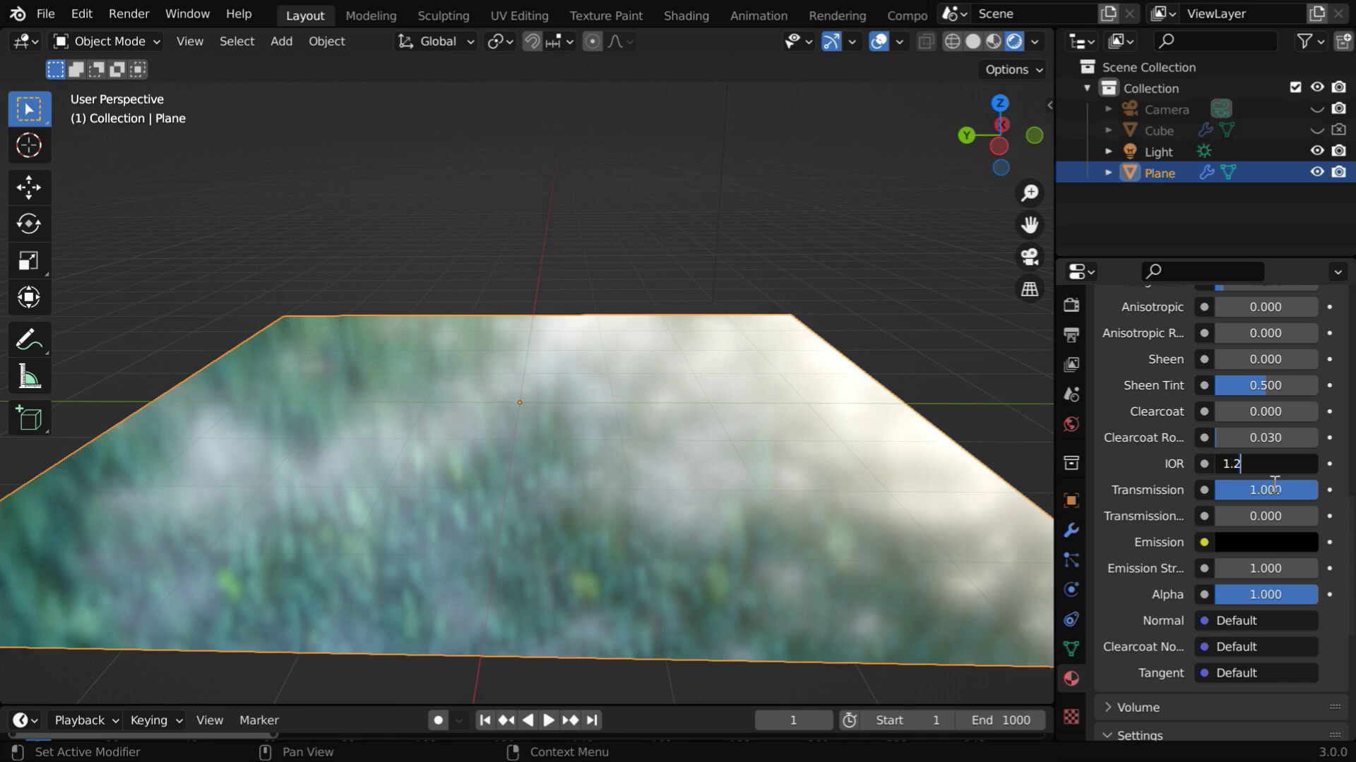
{"action": "key", "text": "Return"}
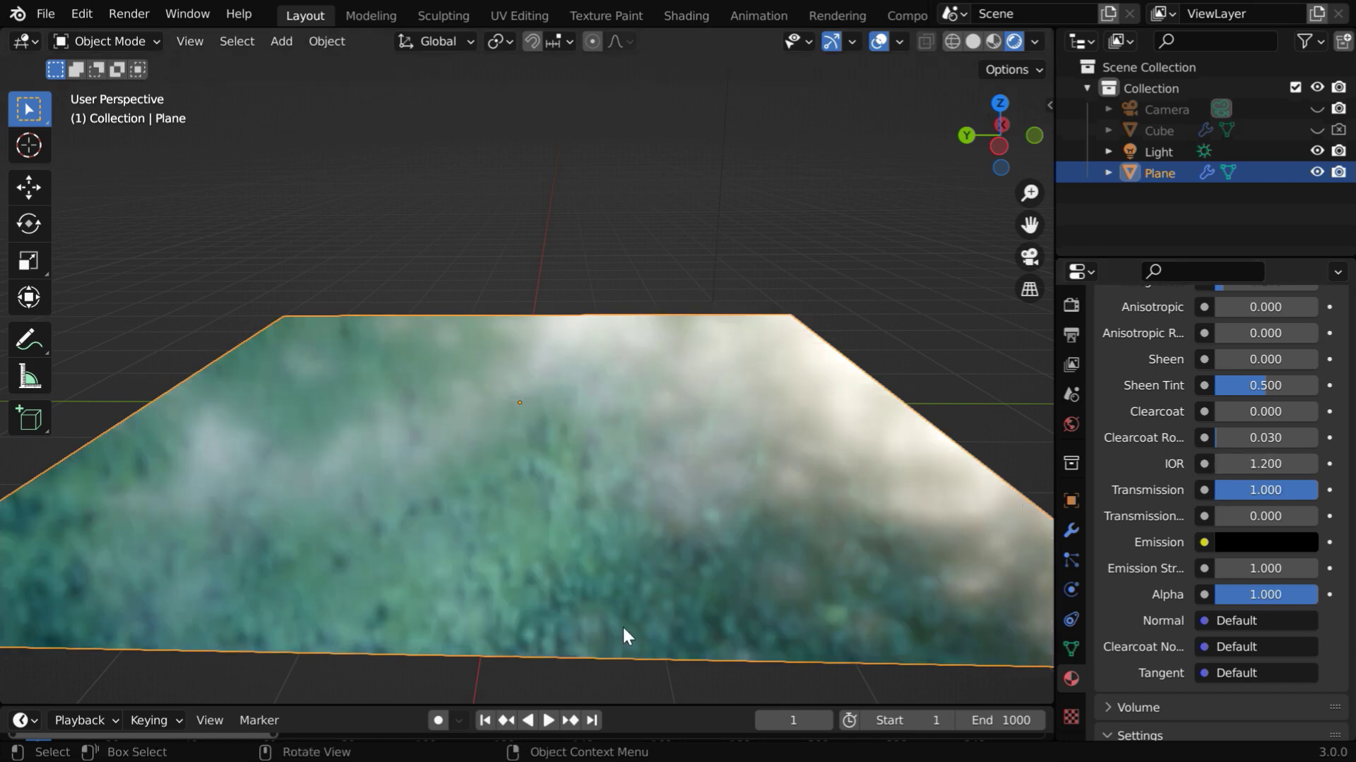
Deselect the plane and play the animation to examine the rendered water ripples from another side, then stop playback.
{"action": "left_click", "coordinate": [497, 697]}
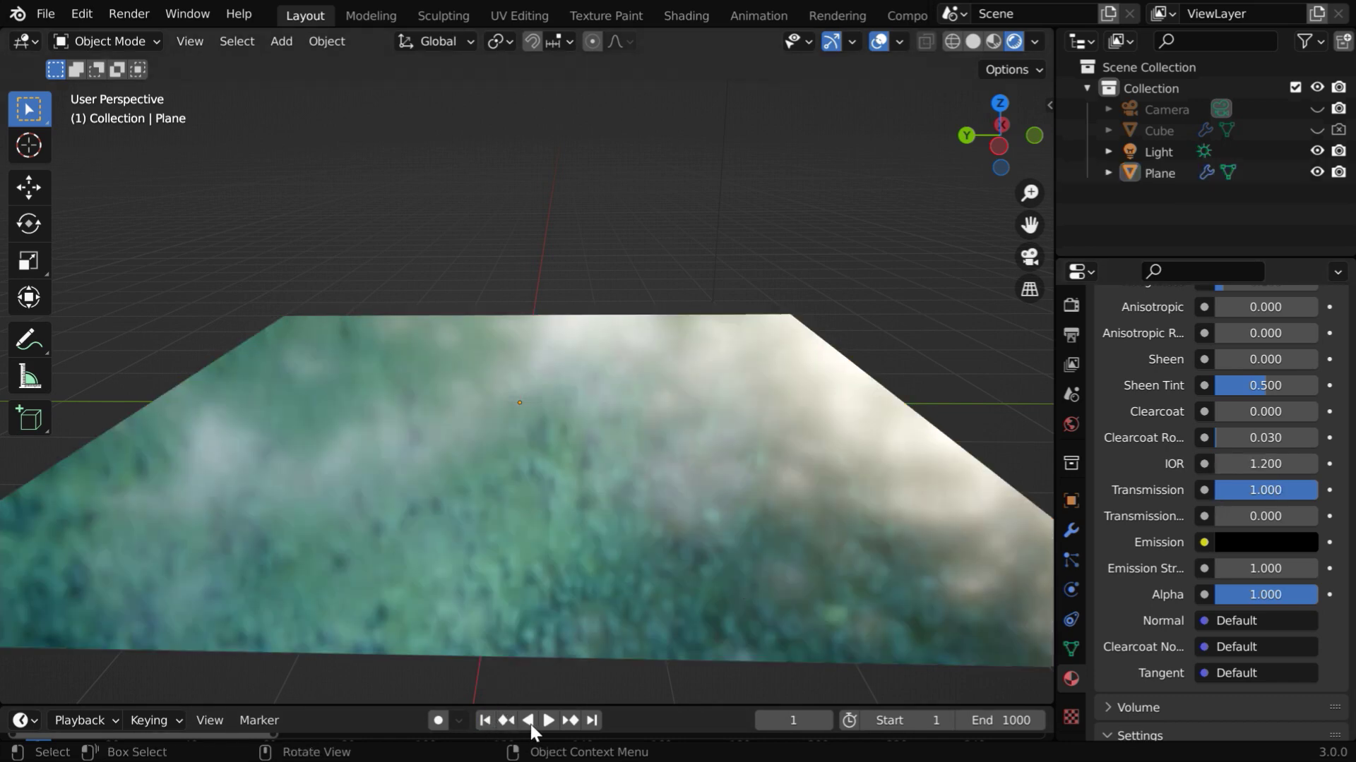
{"action": "left_click", "coordinate": [547, 720]}
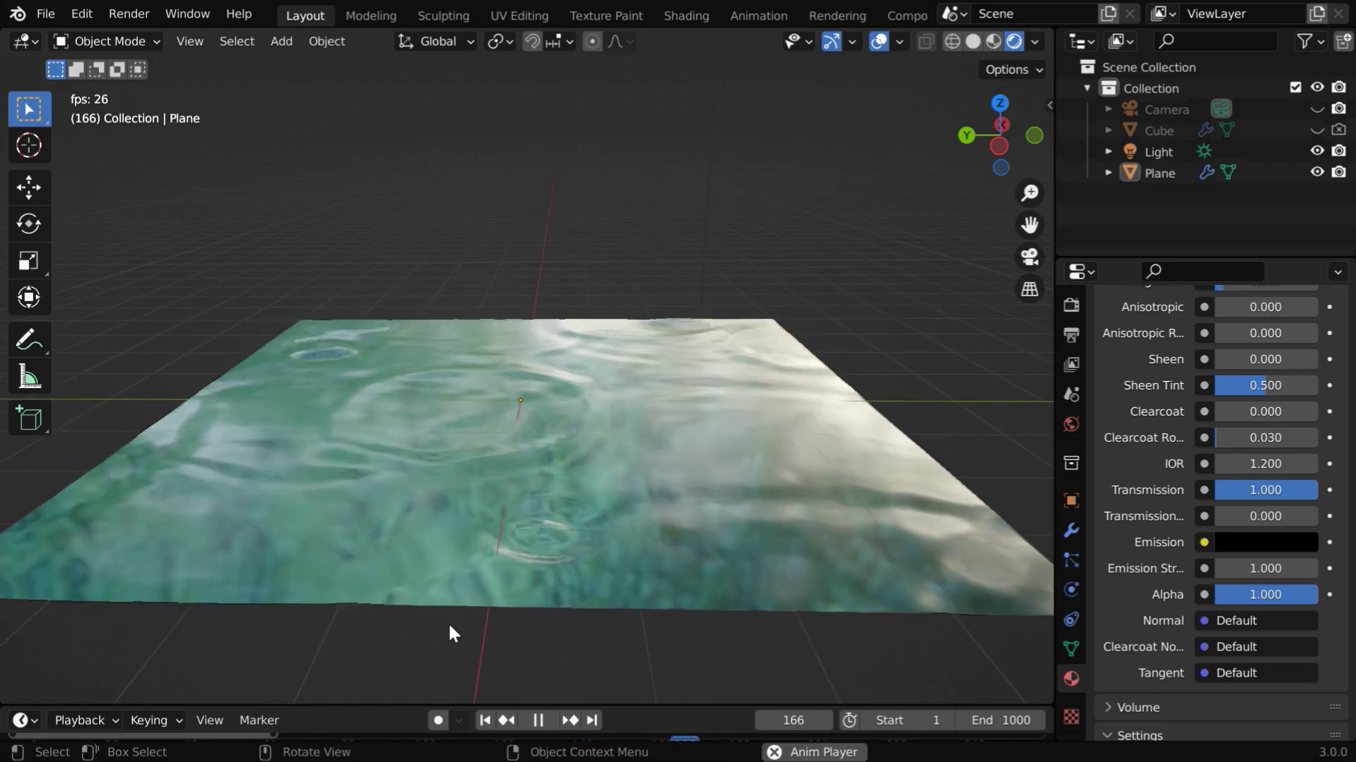
{"action": "middle_click_drag", "start_coordinate": [447, 622], "coordinate": [698, 628]}
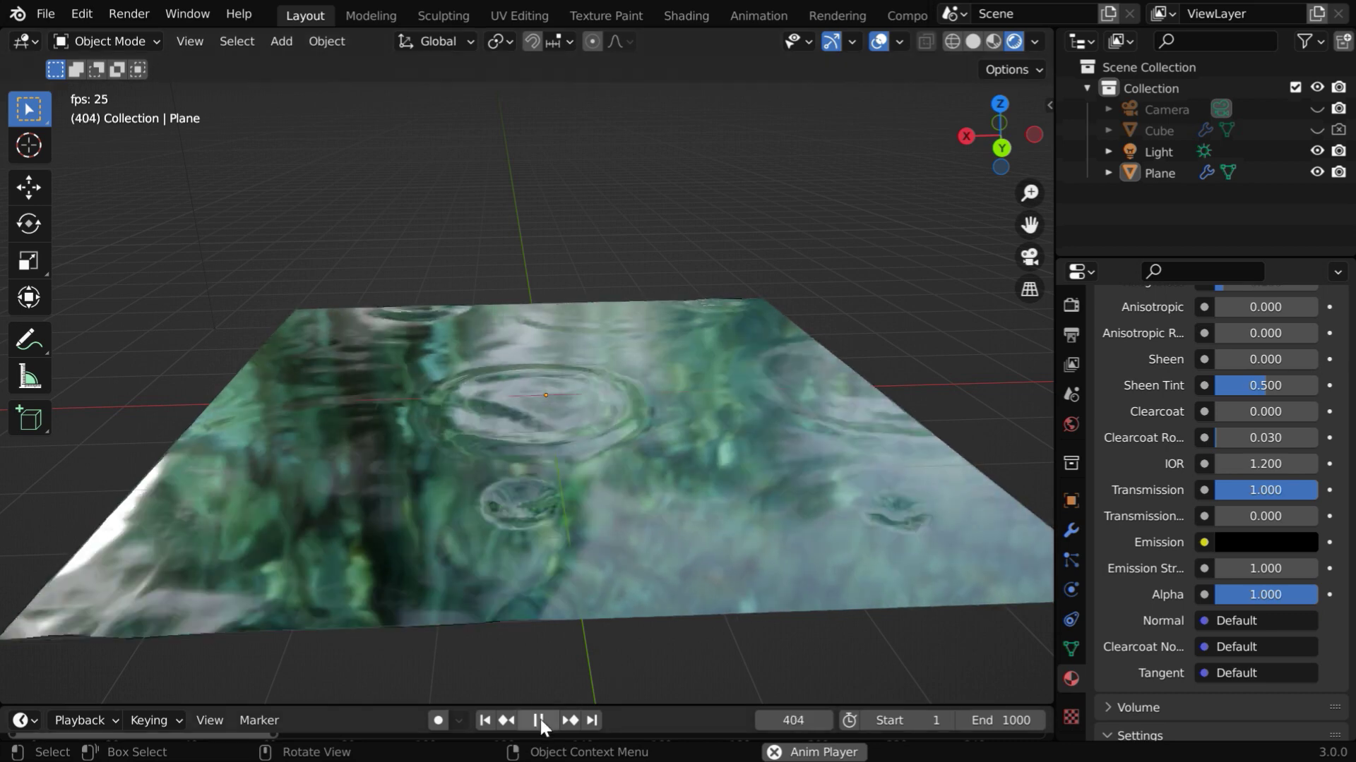
{"action": "left_click", "coordinate": [540, 719]}
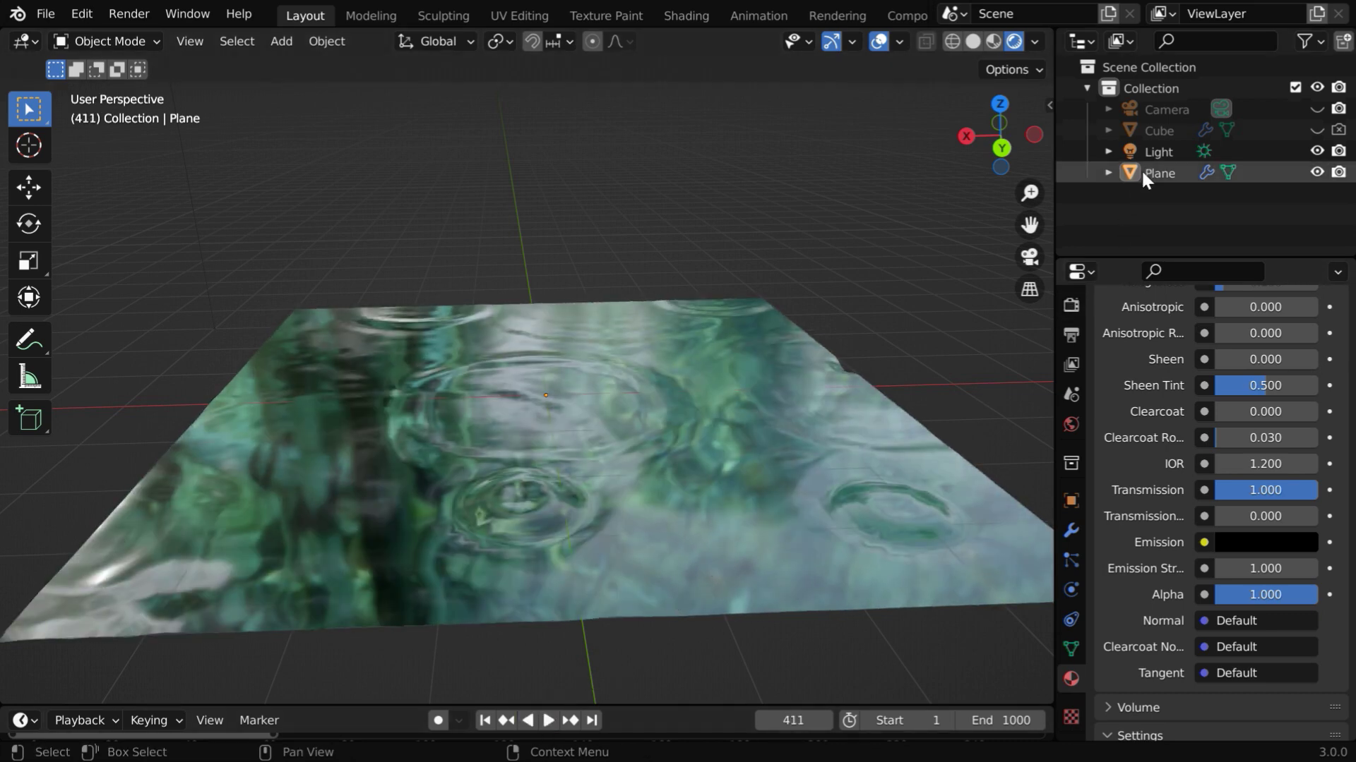
Set the hidden cube's particle emission number to 400 and replay the animation from the first frame.
{"action": "left_click", "coordinate": [1159, 132]}
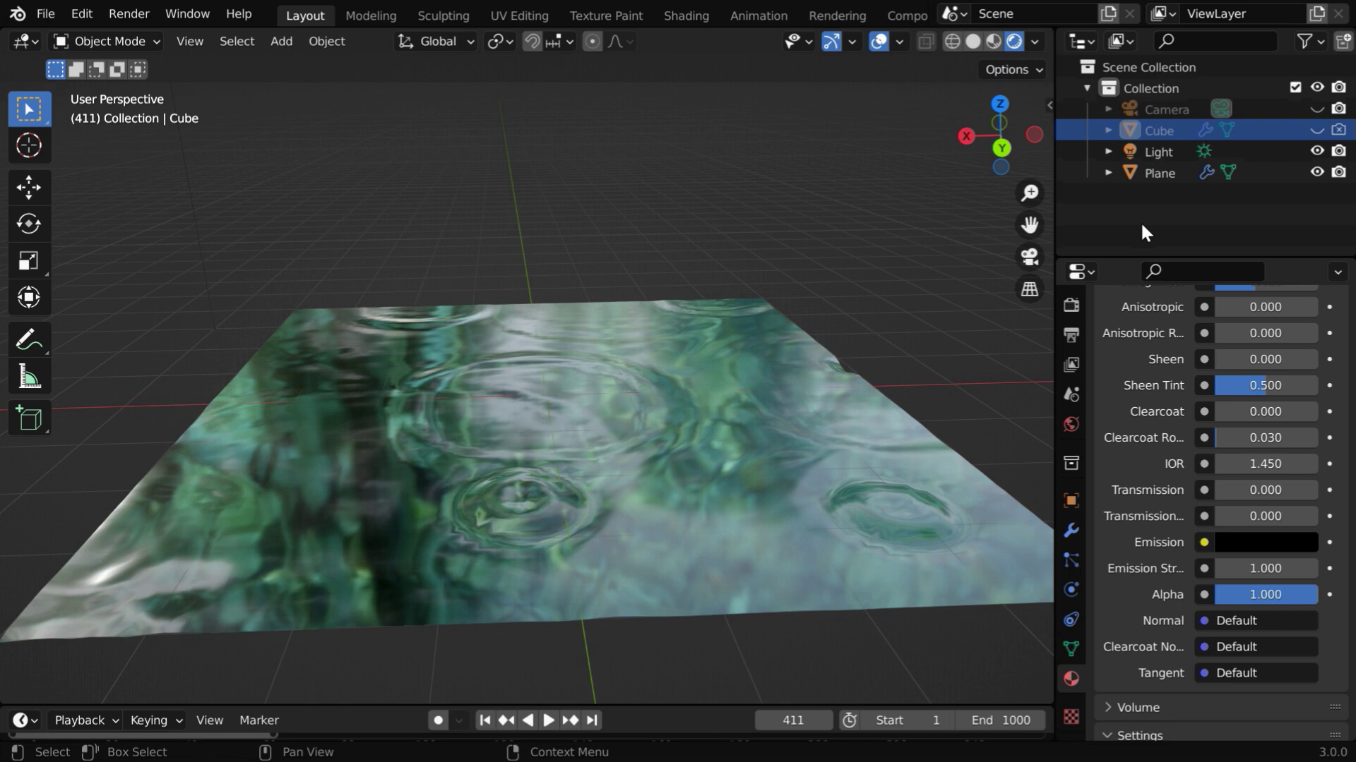
{"action": "left_click", "coordinate": [1070, 560]}
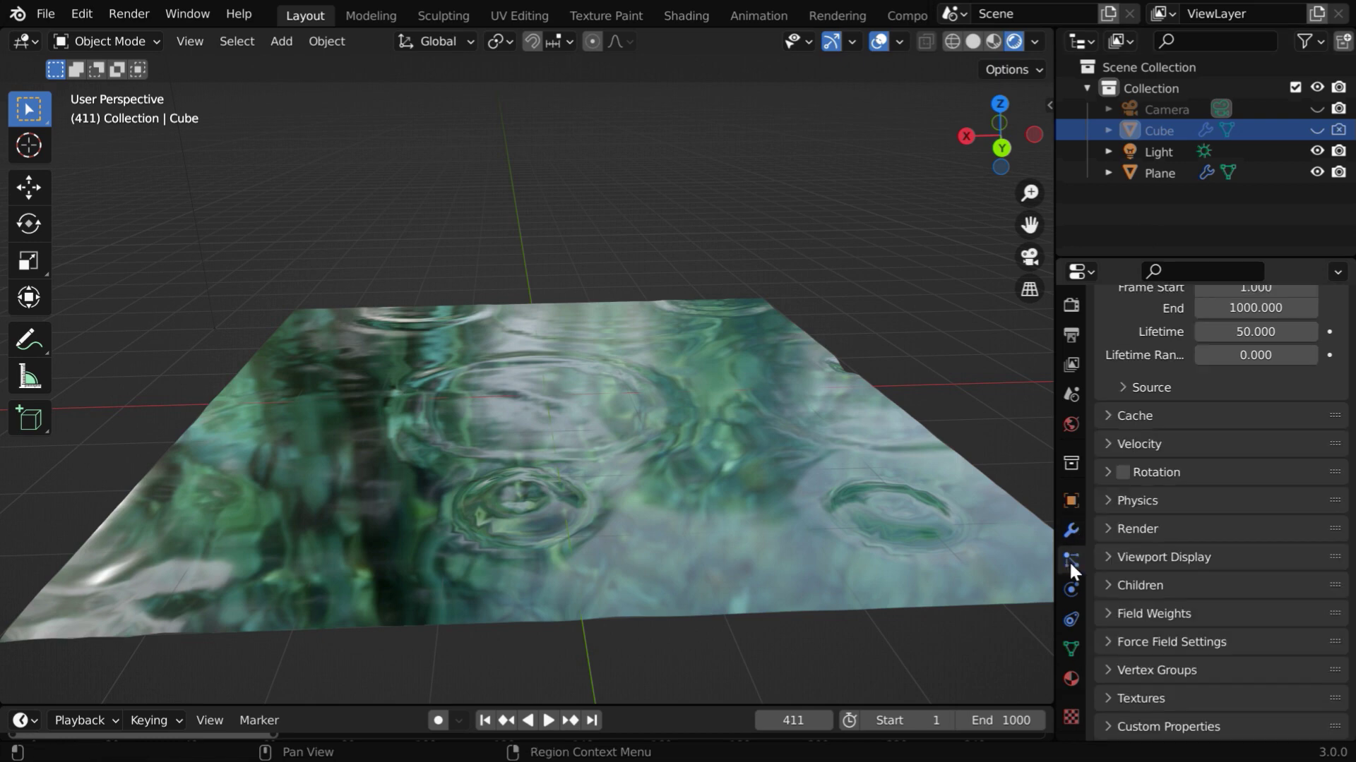
{"action": "scroll", "coordinate": [1219, 548], "scroll_direction": "up", "scroll_amount": 6}
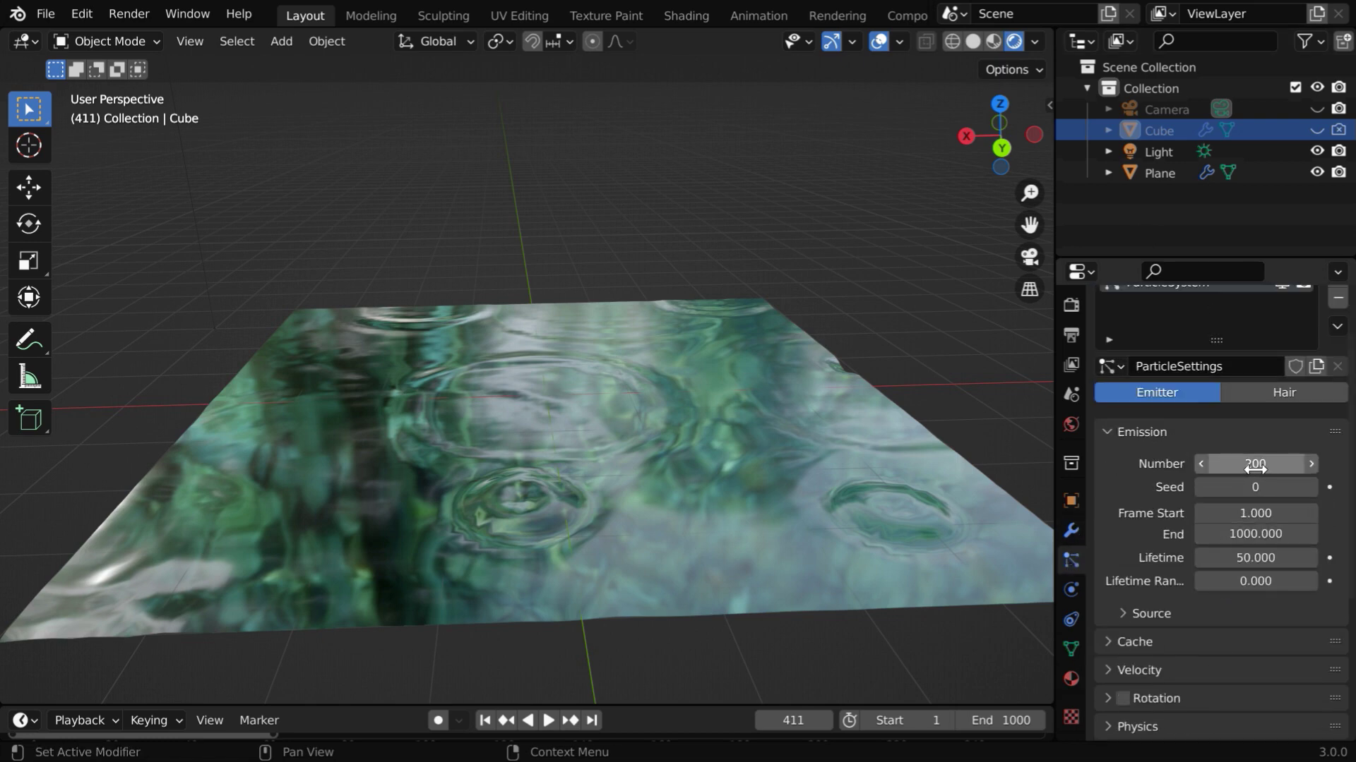
{"action": "left_click", "coordinate": [1255, 465]}
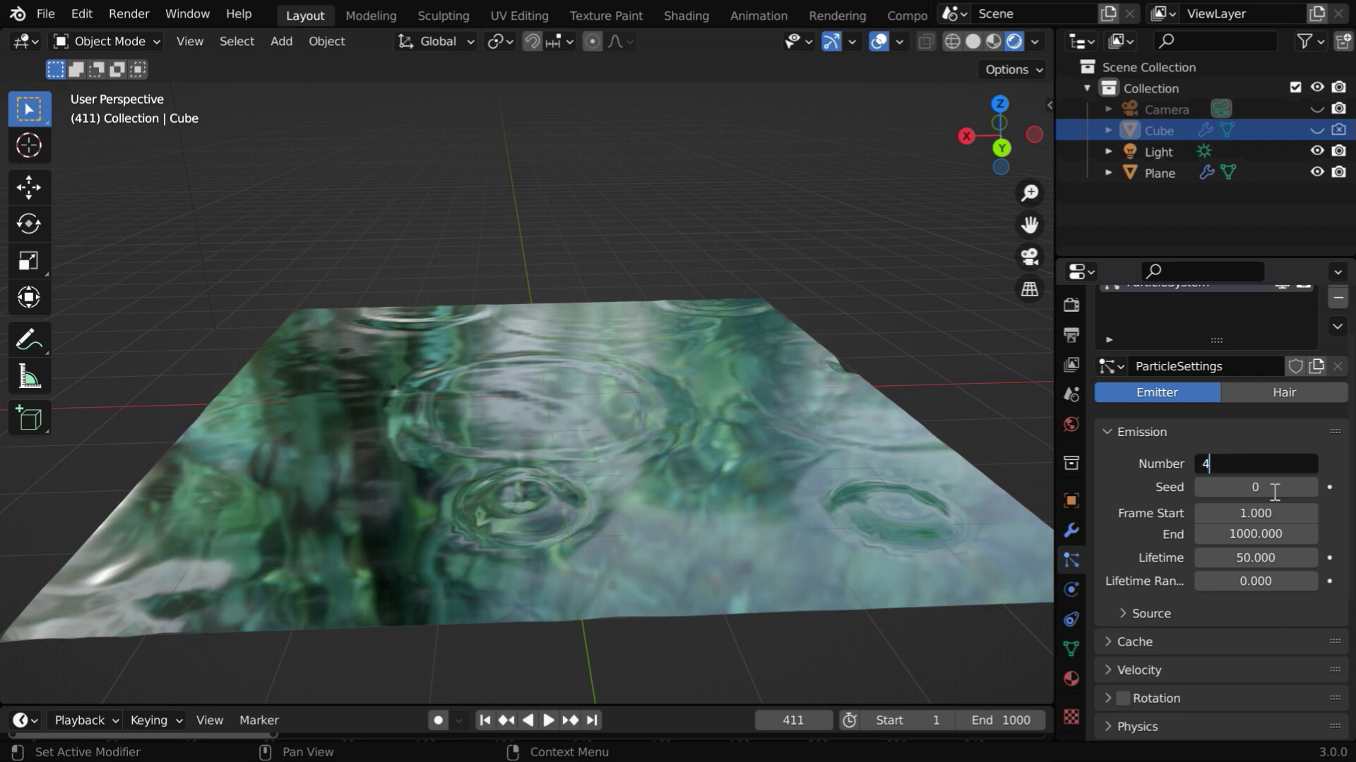
{"action": "key", "text": "Return"}
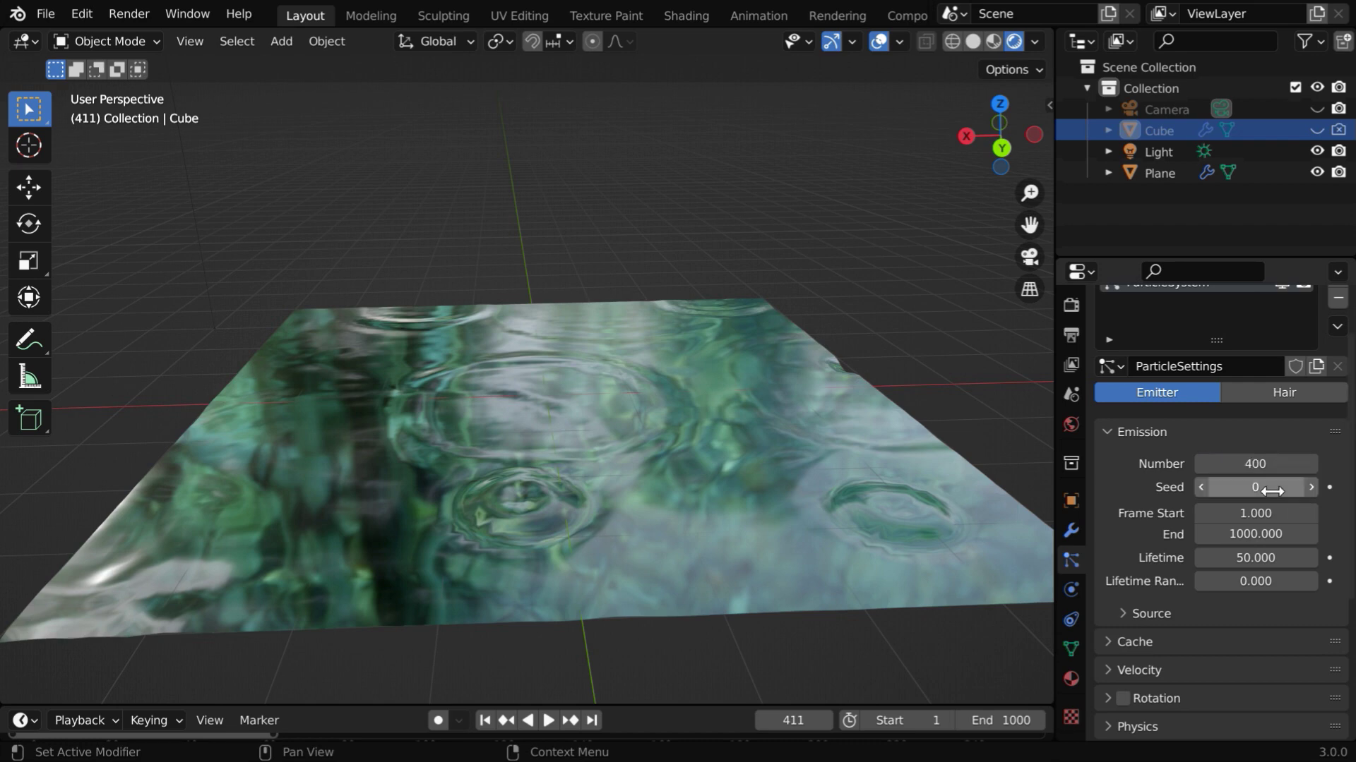
{"action": "left_click", "coordinate": [485, 720]}
{"action": "left_click", "coordinate": [549, 720]}
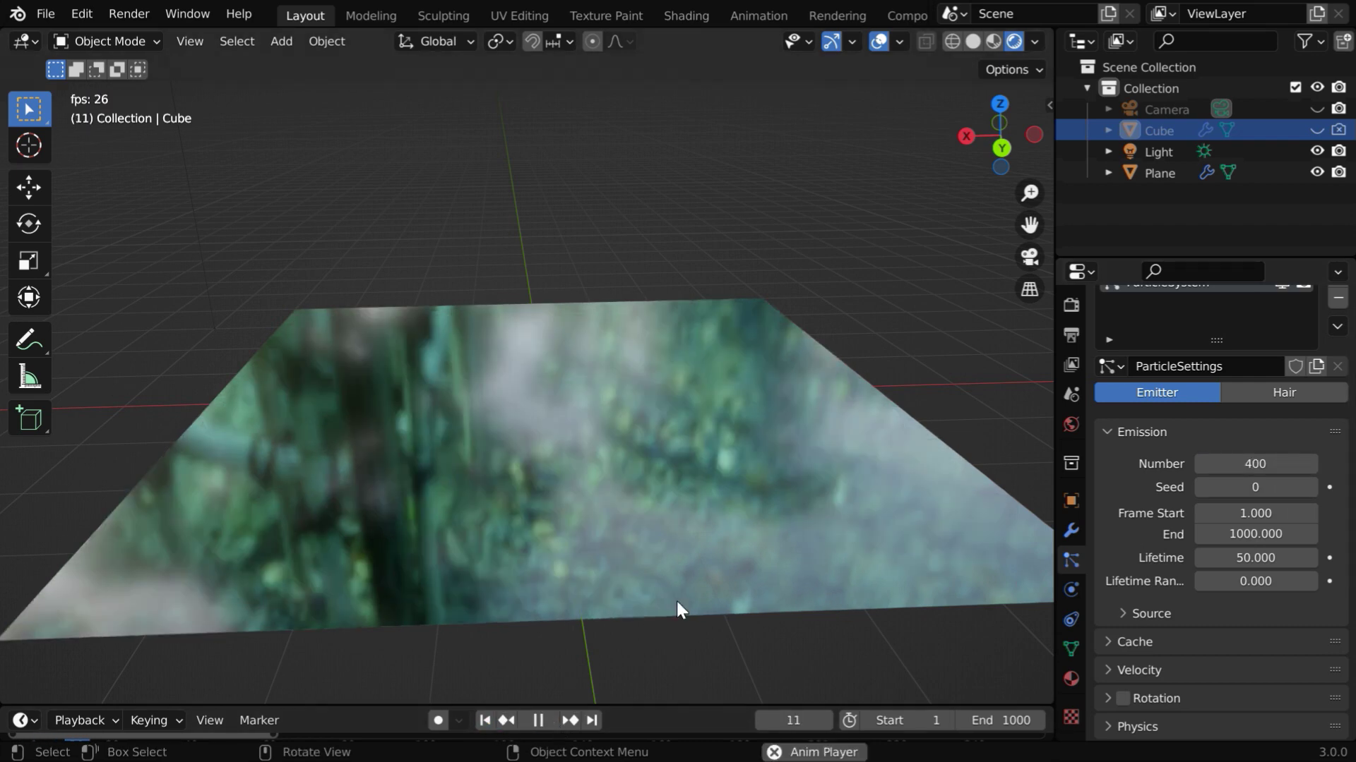